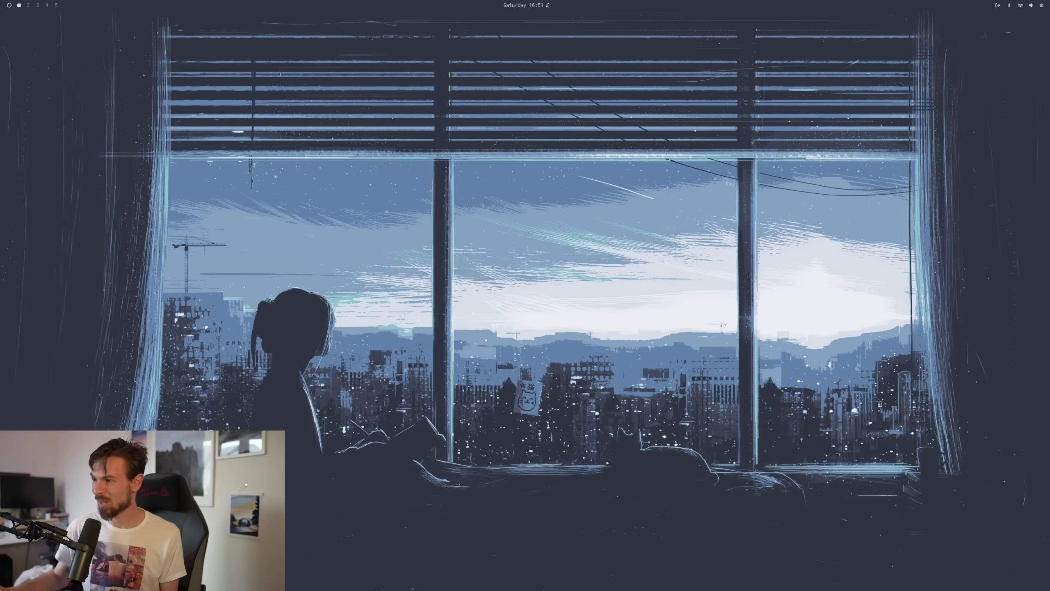
Launch LocalSend via 'loca' and pick Fantastic Orange as the target on the Send page
{"action": "key", "text": "super+space"}
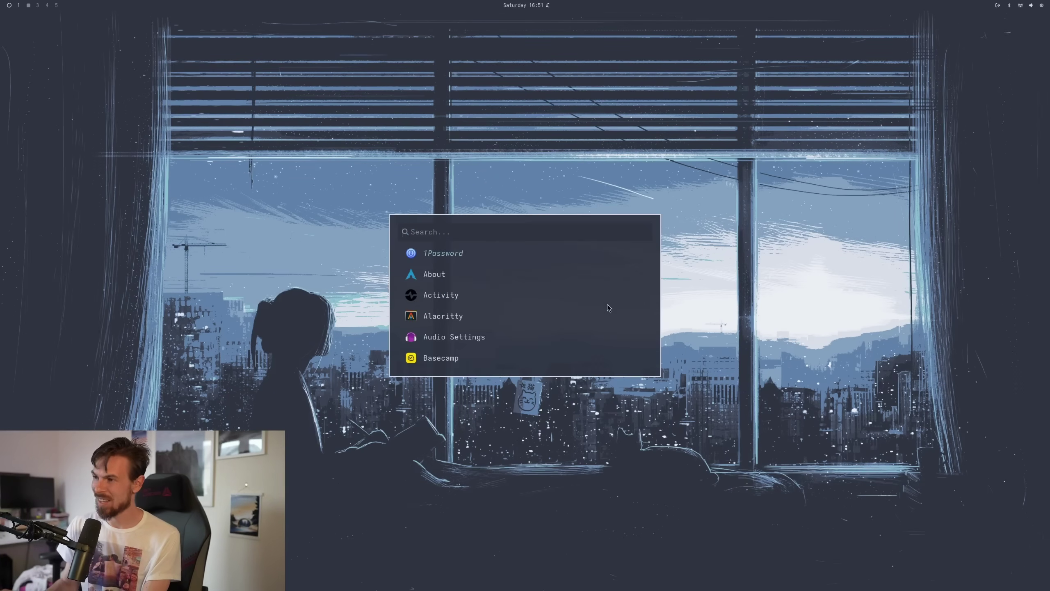
{"action": "type", "text": "loca"}
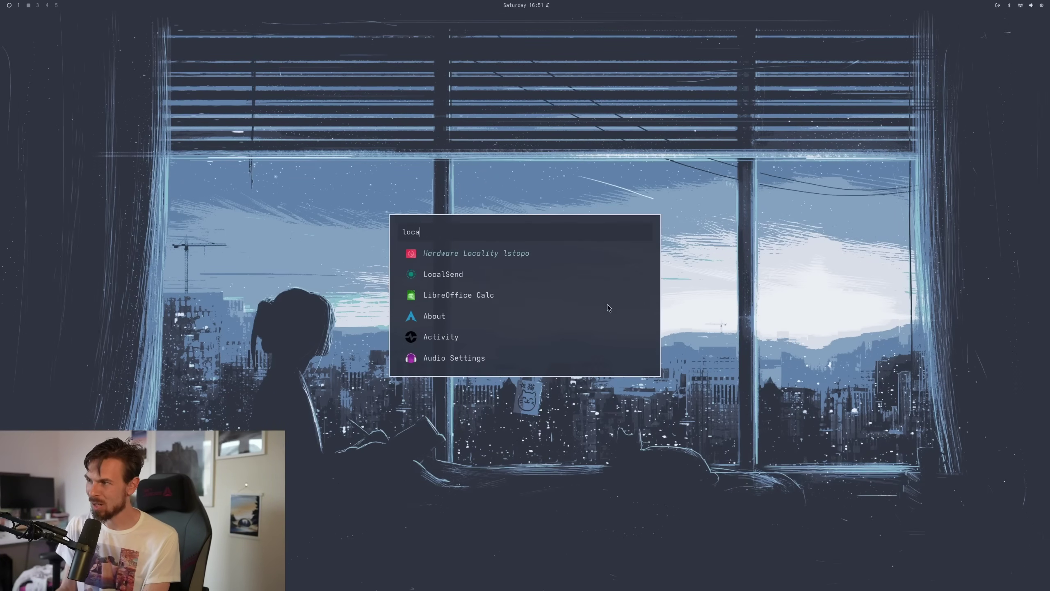
{"action": "key", "text": "Return"}
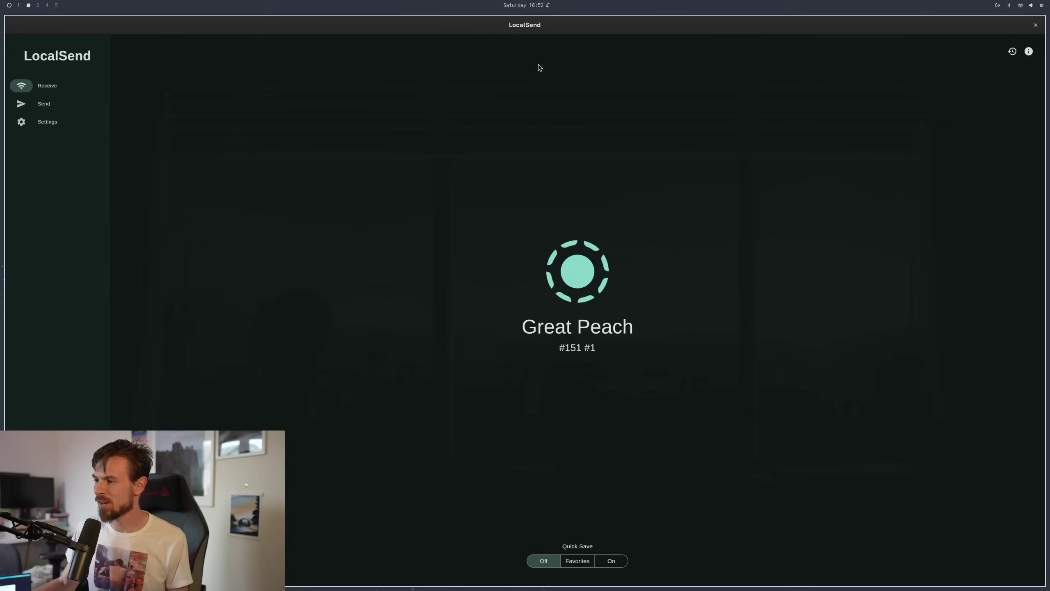
{"action": "left_click", "coordinate": [55, 101]}
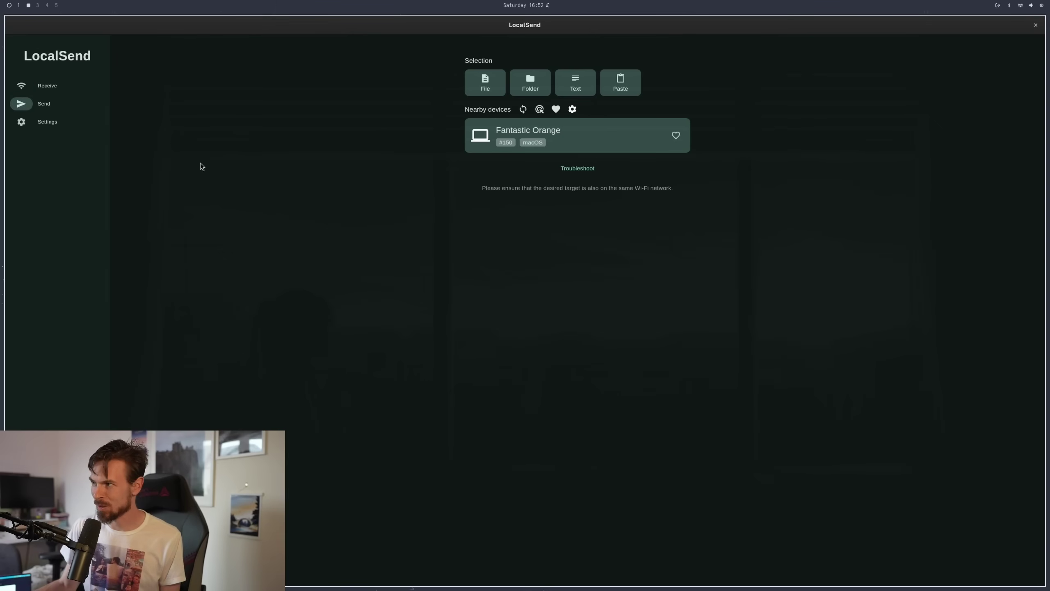
{"action": "left_click", "coordinate": [586, 134]}
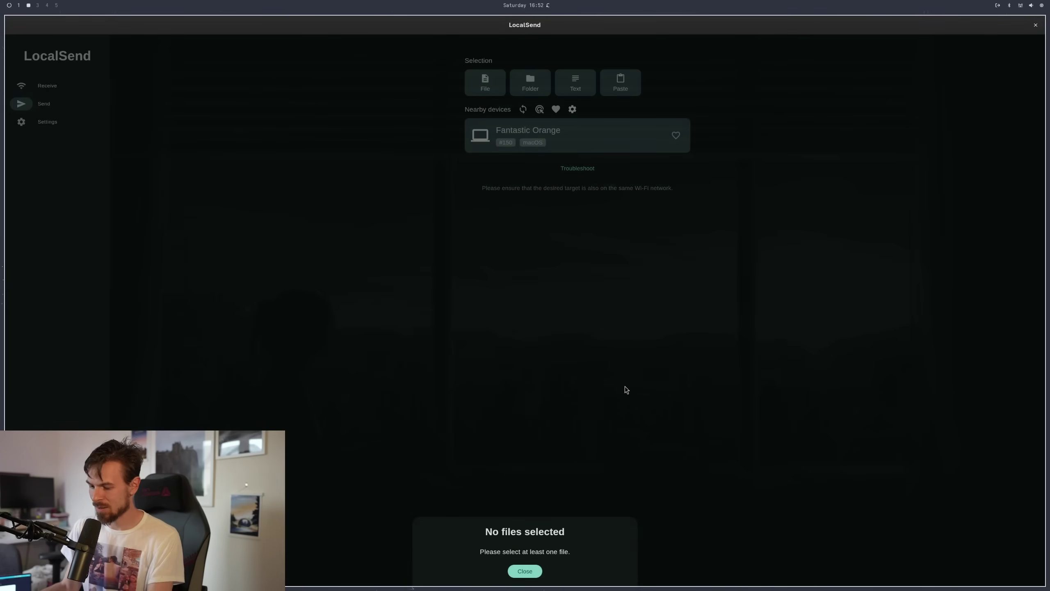
Drag the 14-39-22 and 14-39-19 screenshots from Files into LocalSend and send them to Fantastic Orange
{"action": "key", "text": "super+shift+f"}
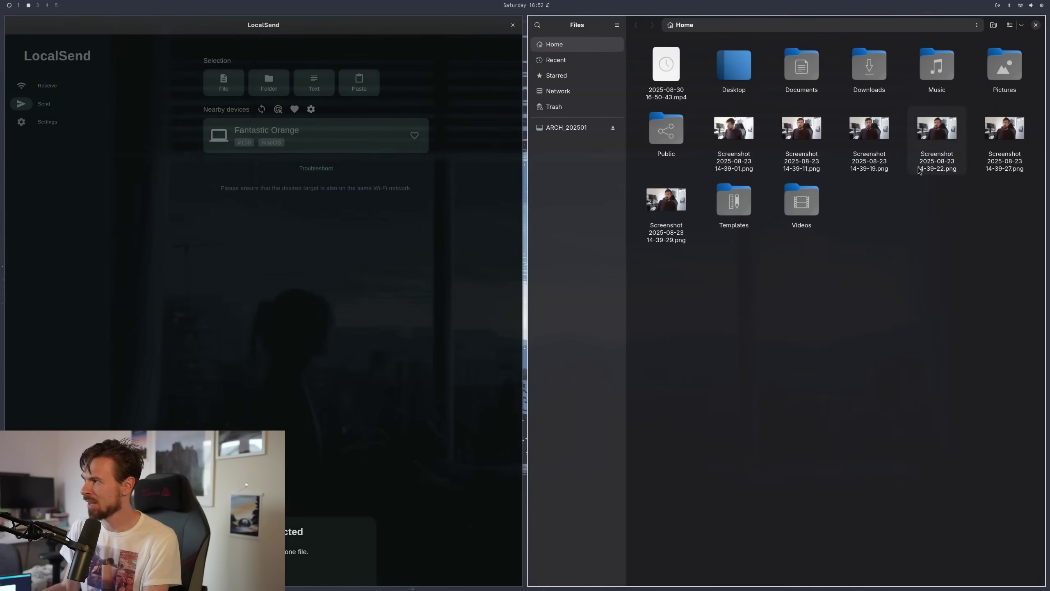
{"action": "left_click", "coordinate": [937, 137]}
{"action": "left_click", "coordinate": [858, 149], "text": "ctrl"}
{"action": "left_click_drag", "start_coordinate": [857, 149], "coordinate": [322, 347]}
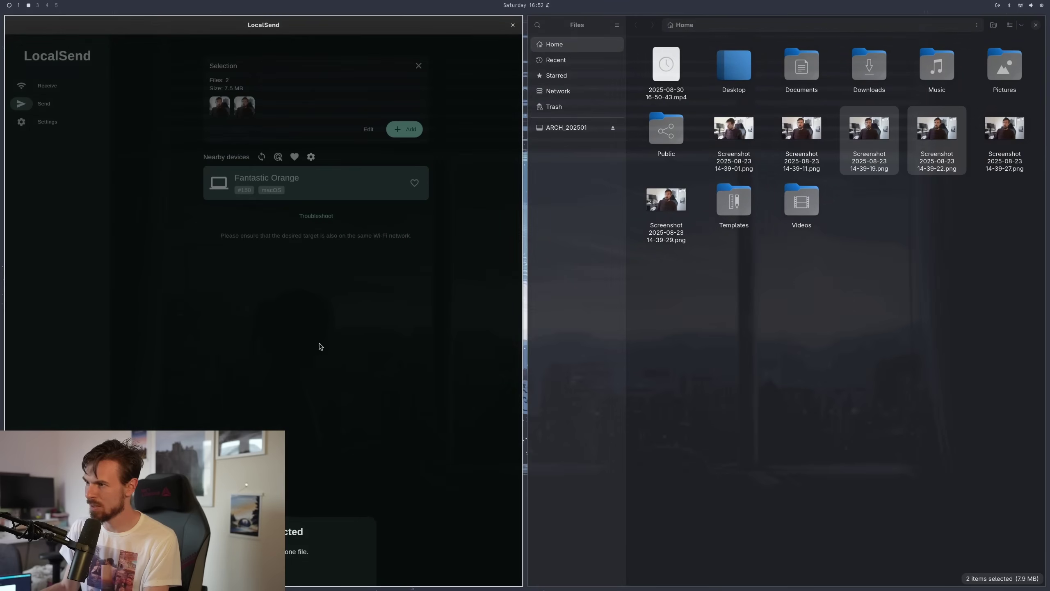
{"action": "key", "text": "super+w"}
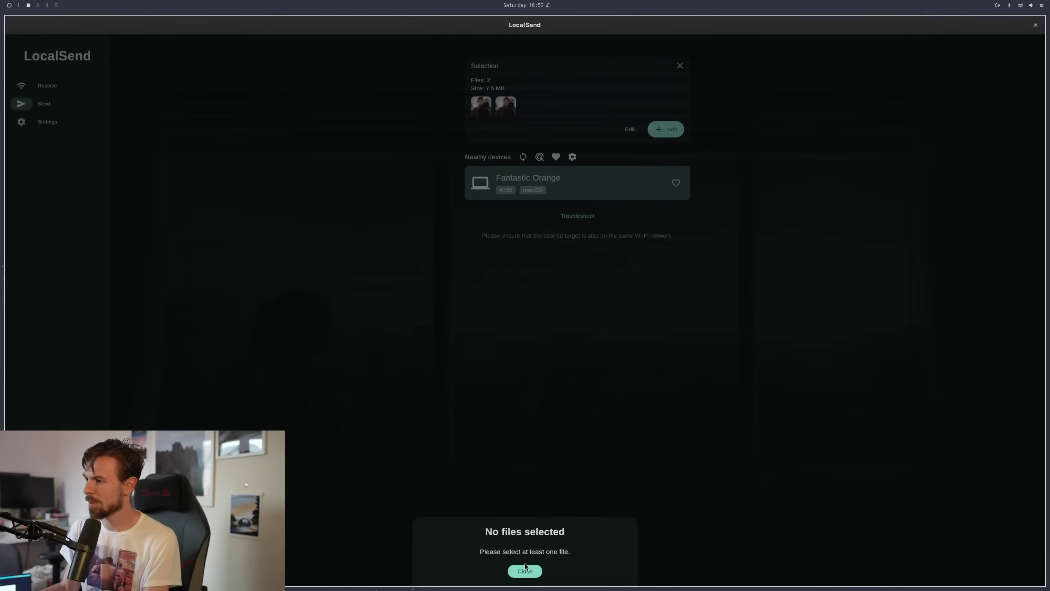
{"action": "left_click", "coordinate": [526, 569]}
{"action": "left_click", "coordinate": [581, 176]}
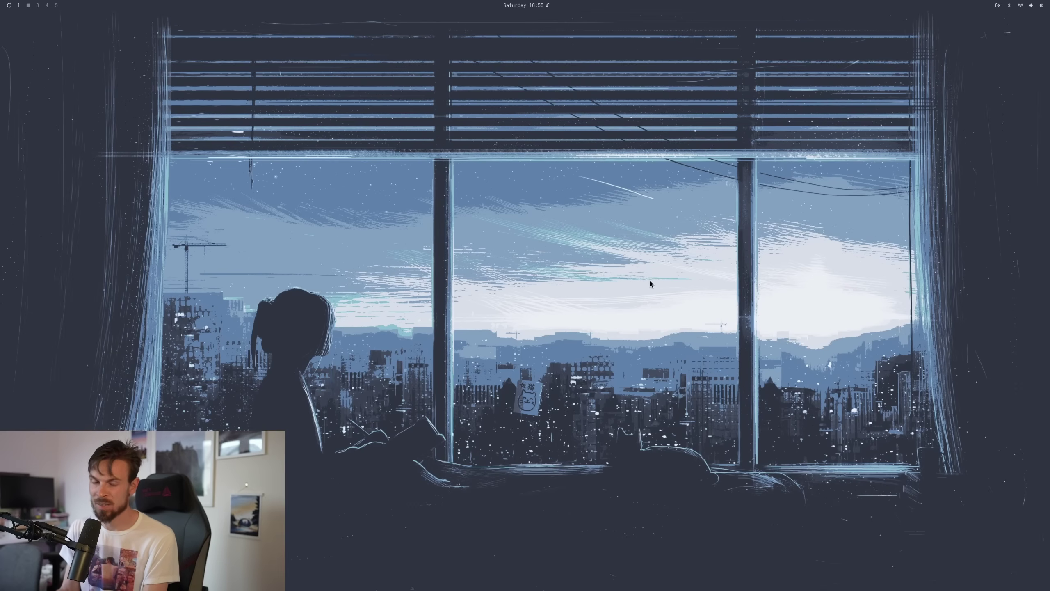
Launch the Activity monitor (btop) and scroll its process list to the alacritty process
{"action": "key", "text": "super+space"}
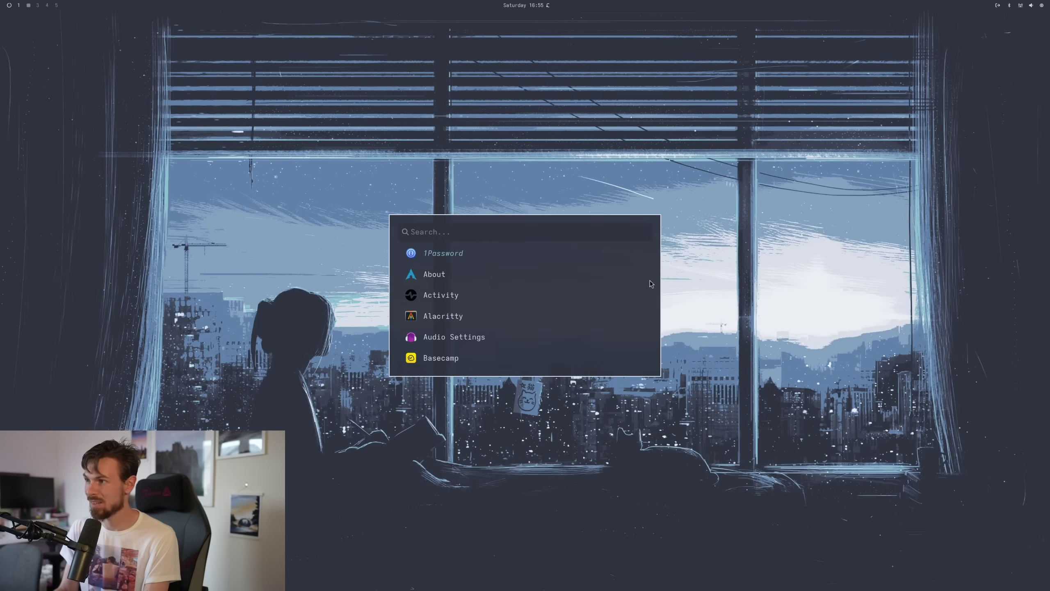
{"action": "key", "text": "super+t"}
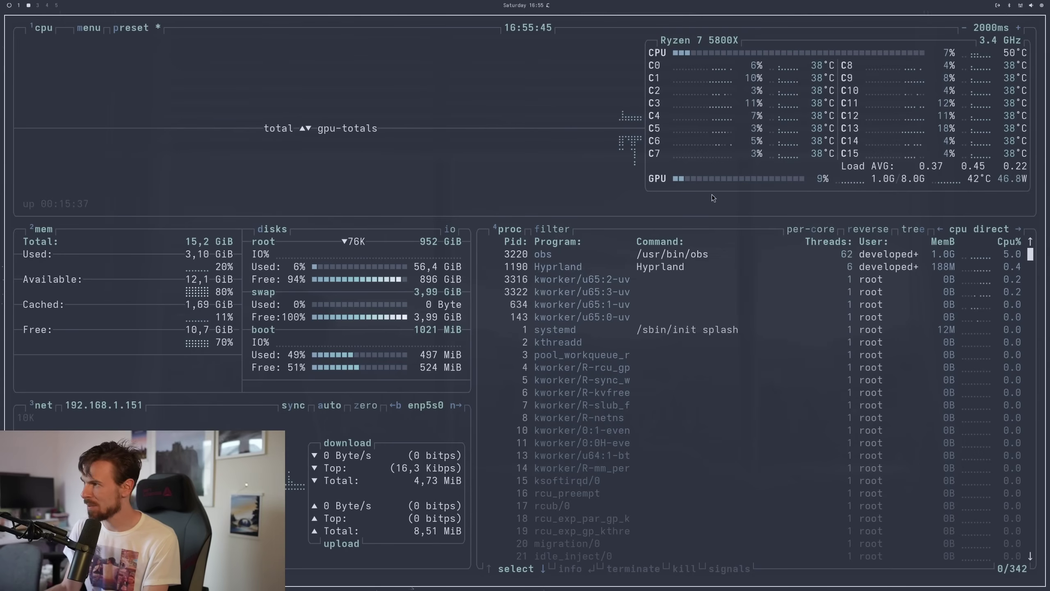
{"action": "left_click", "coordinate": [691, 279]}
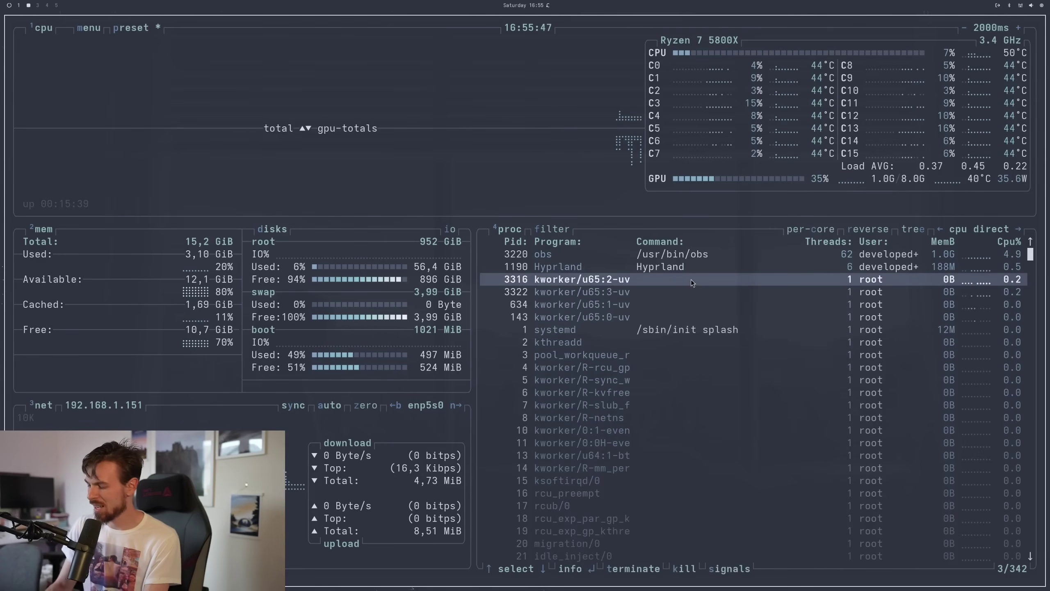
{"action": "scroll", "coordinate": [691, 280], "scroll_direction": "down", "scroll_amount": 4}
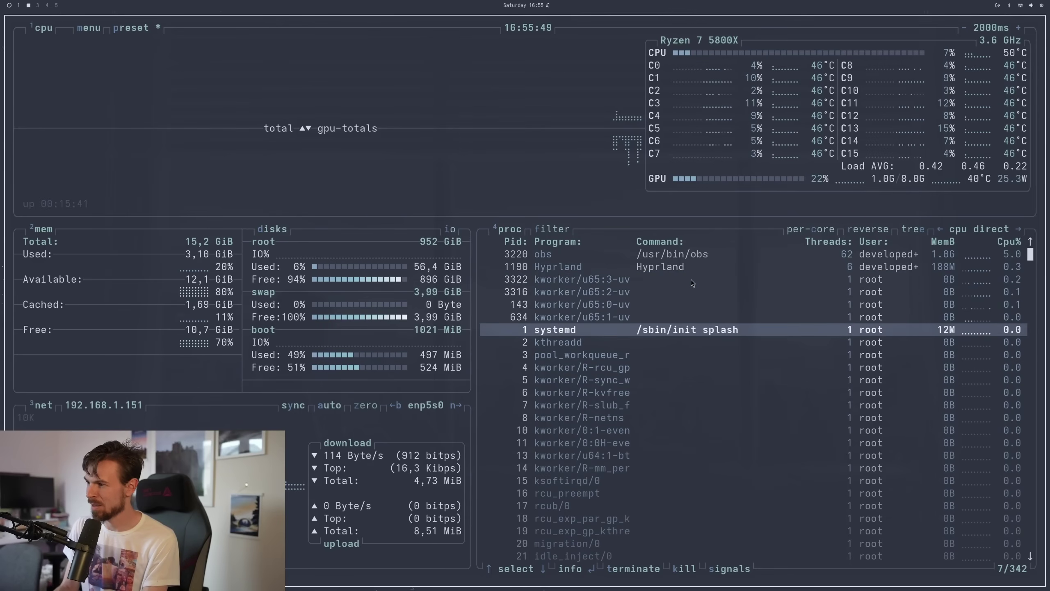
{"action": "scroll", "coordinate": [690, 279], "scroll_direction": "down", "scroll_amount": 15}
{"action": "scroll", "coordinate": [691, 279], "scroll_direction": "up", "scroll_amount": 13}
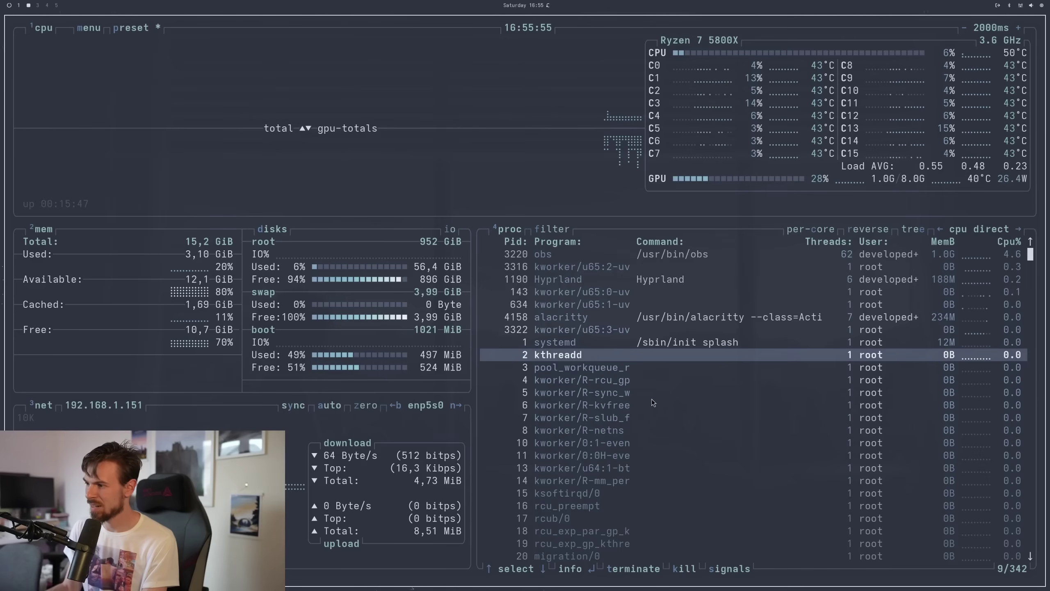
{"action": "scroll", "coordinate": [651, 398], "scroll_direction": "up", "scroll_amount": 2}
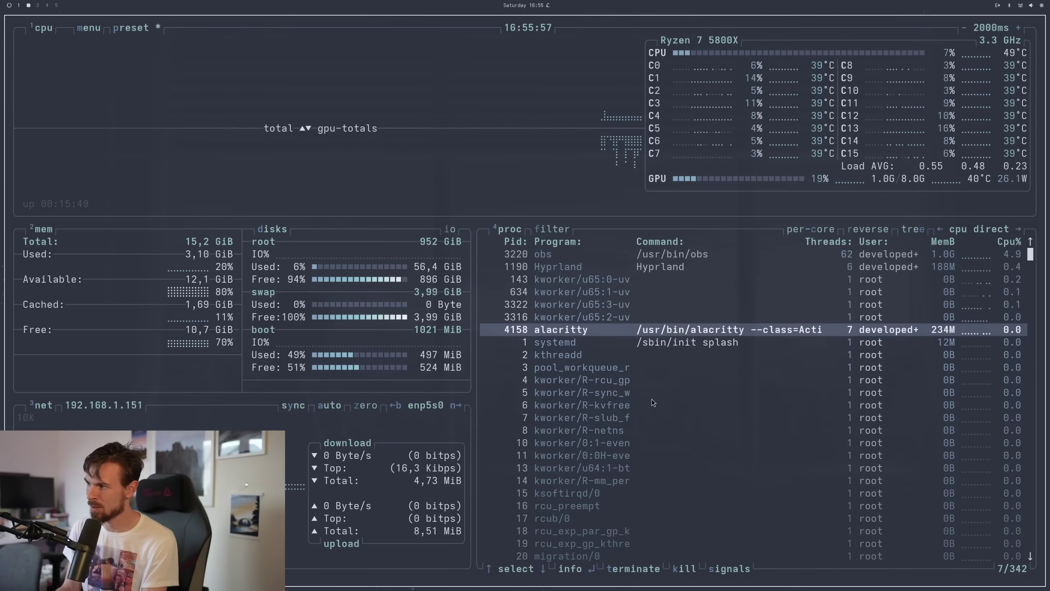
Show the alacritty process details, then switch the desktop theme to Kanagawa
{"action": "key", "text": "Return"}
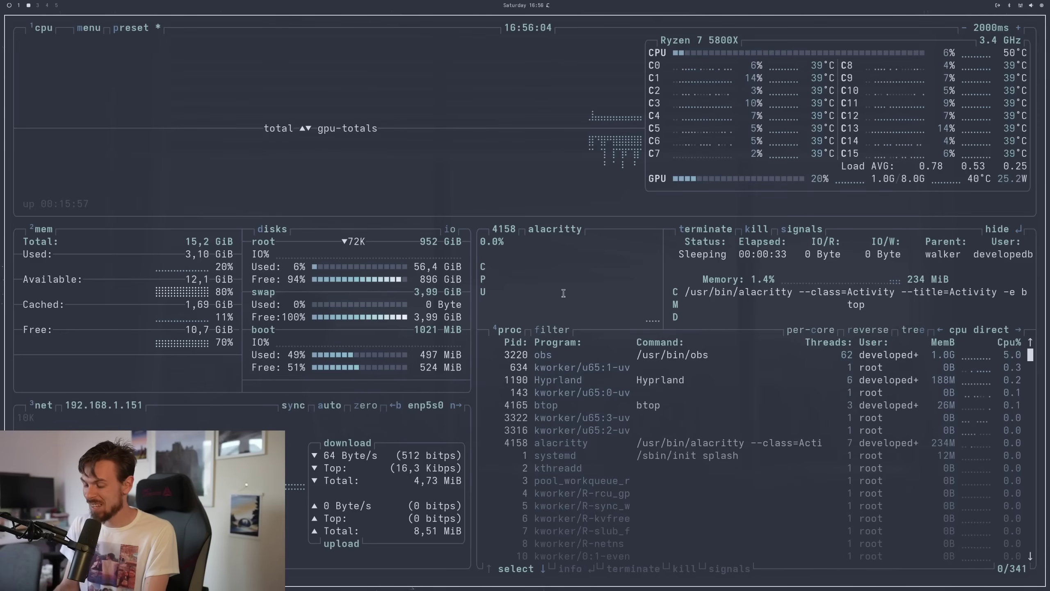
{"action": "key", "text": "super+ctrl+shift+space"}
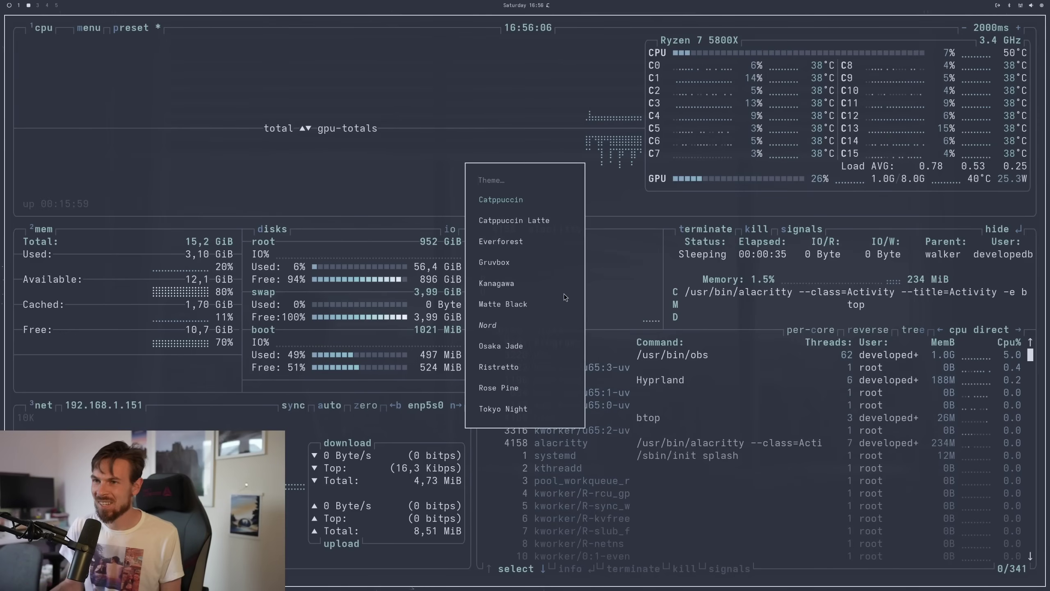
{"action": "key", "text": "Down"}
{"action": "key", "text": "Down"}
{"action": "key", "text": "Down"}
{"action": "key", "text": "Down"}
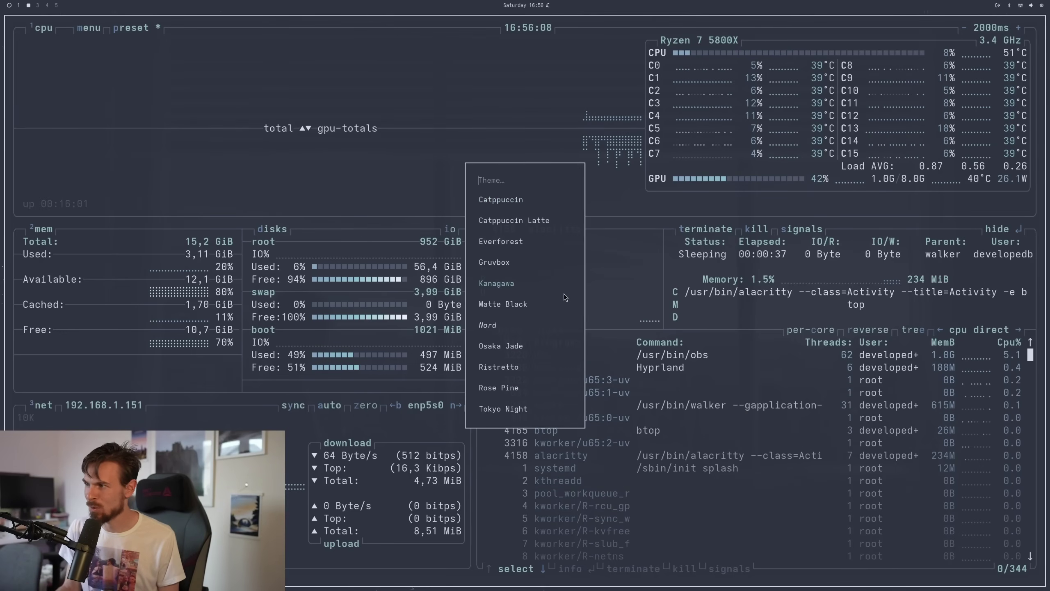
{"action": "key", "text": "Return"}
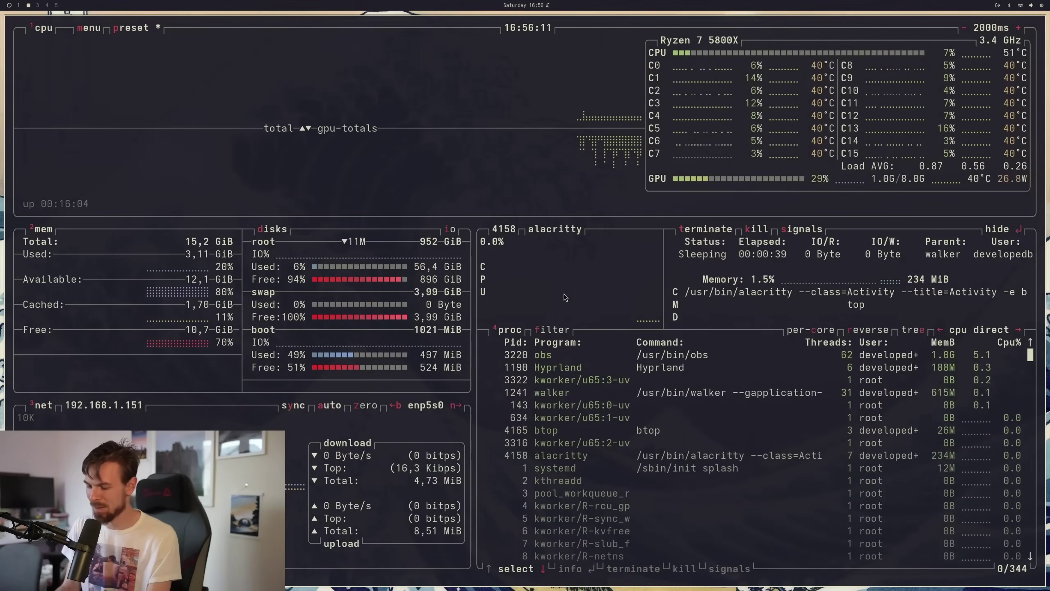
Apply the Everforest theme, then one more theme from the theme picker
{"action": "key", "text": "super+ctrl+shift+space"}
{"action": "key", "text": "Down"}
{"action": "key", "text": "Down"}
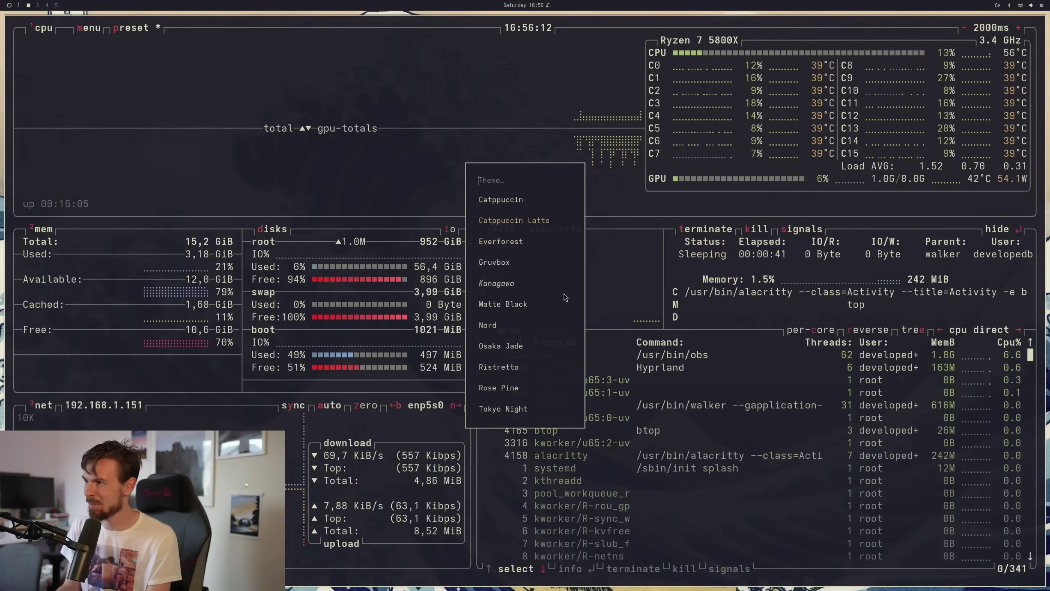
{"action": "key", "text": "Return"}
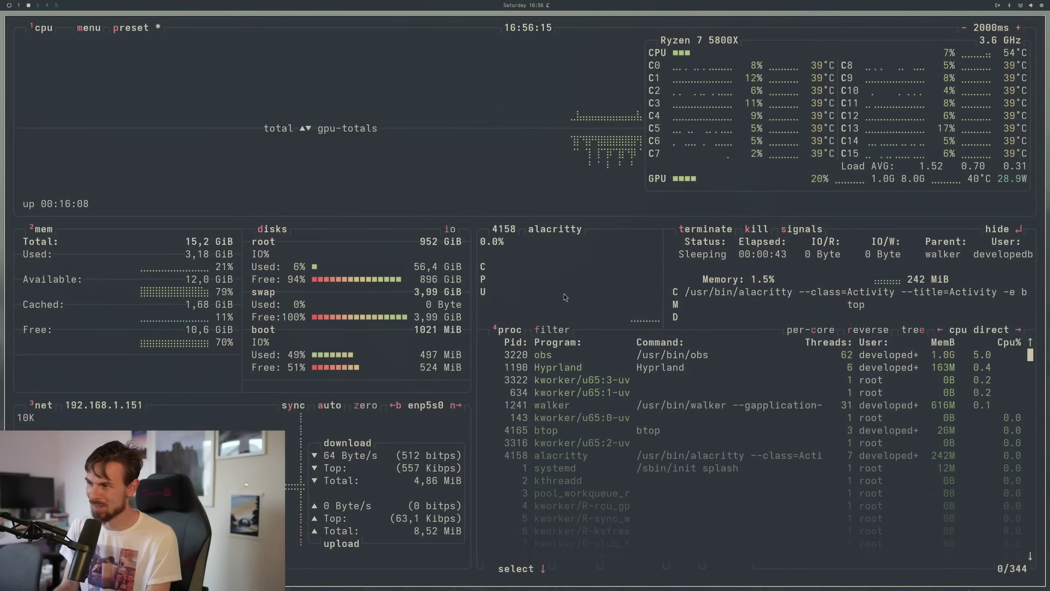
{"action": "key", "text": "super+ctrl+shift+space"}
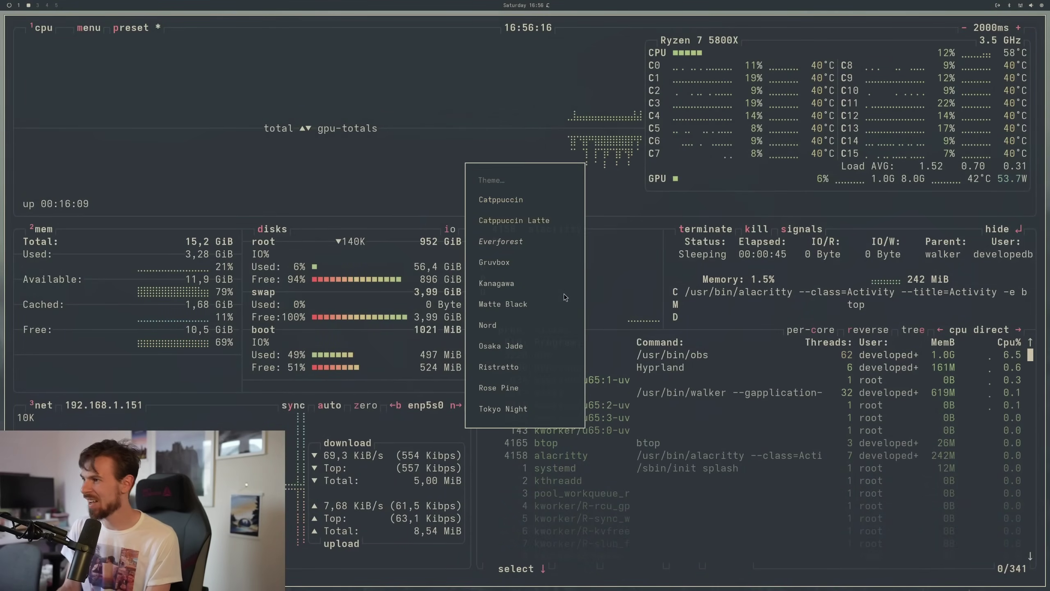
{"action": "key", "text": "Return"}
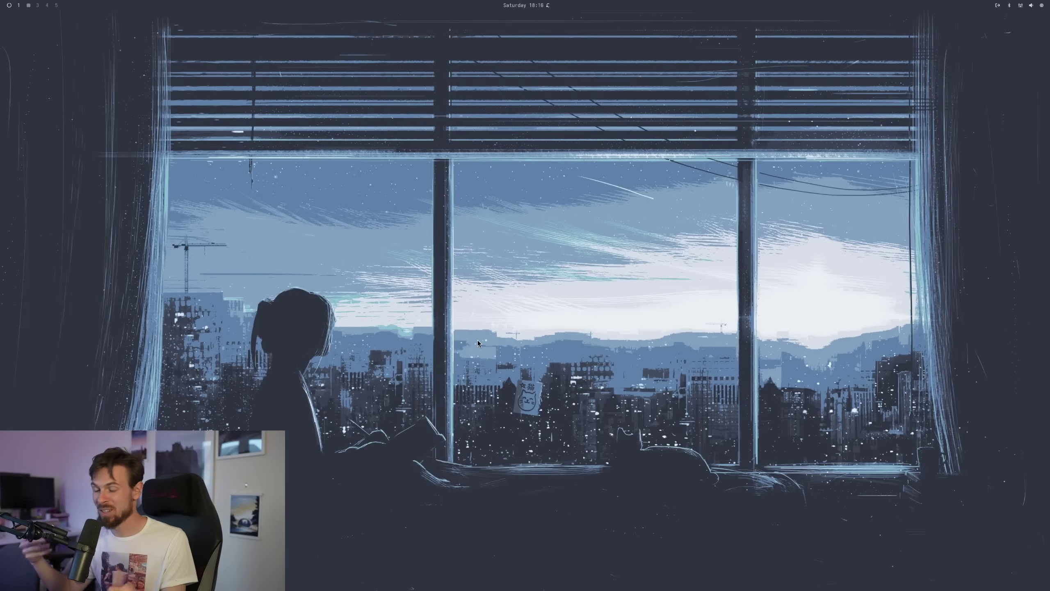
Launch Switcheroo from the Omarchy app list and load a screenshot for conversion
{"action": "key", "text": "super+alt+space"}
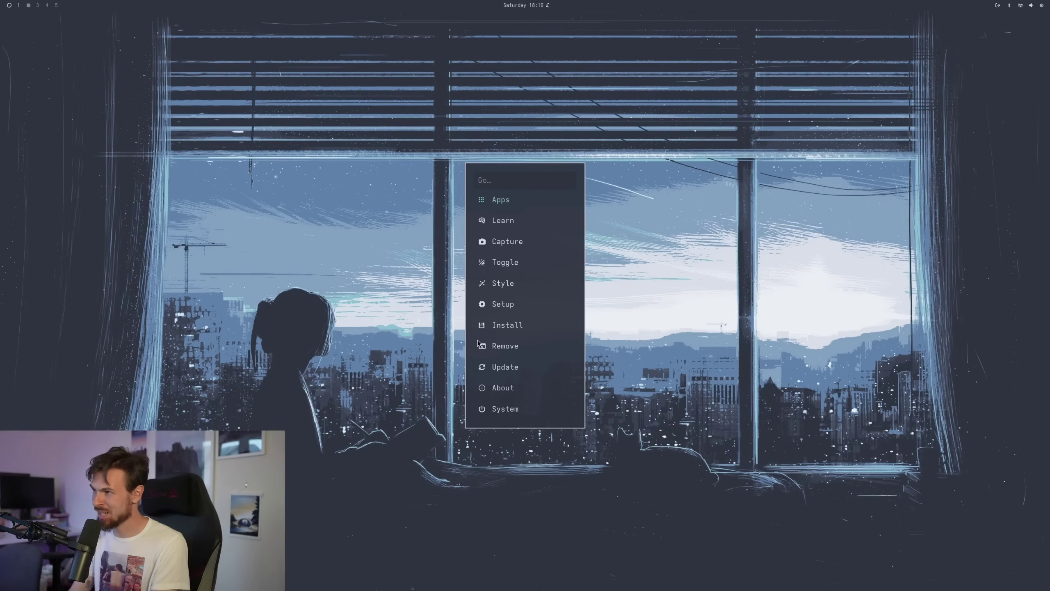
{"action": "key", "text": "Return"}
{"action": "type", "text": "au"}
{"action": "key", "text": "Return"}
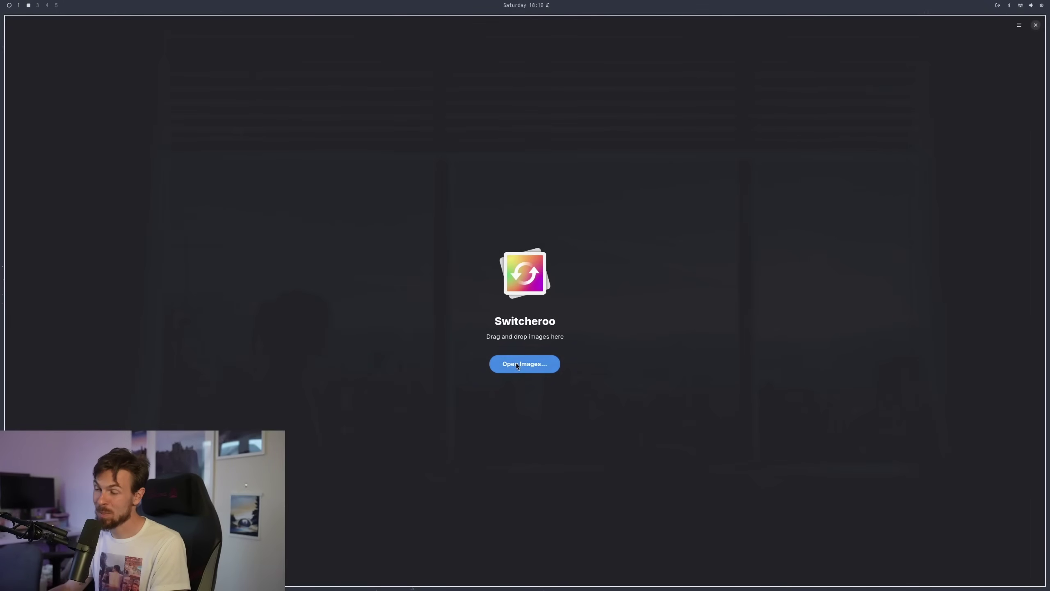
{"action": "left_click", "coordinate": [516, 363]}
{"action": "left_click", "coordinate": [685, 114]}
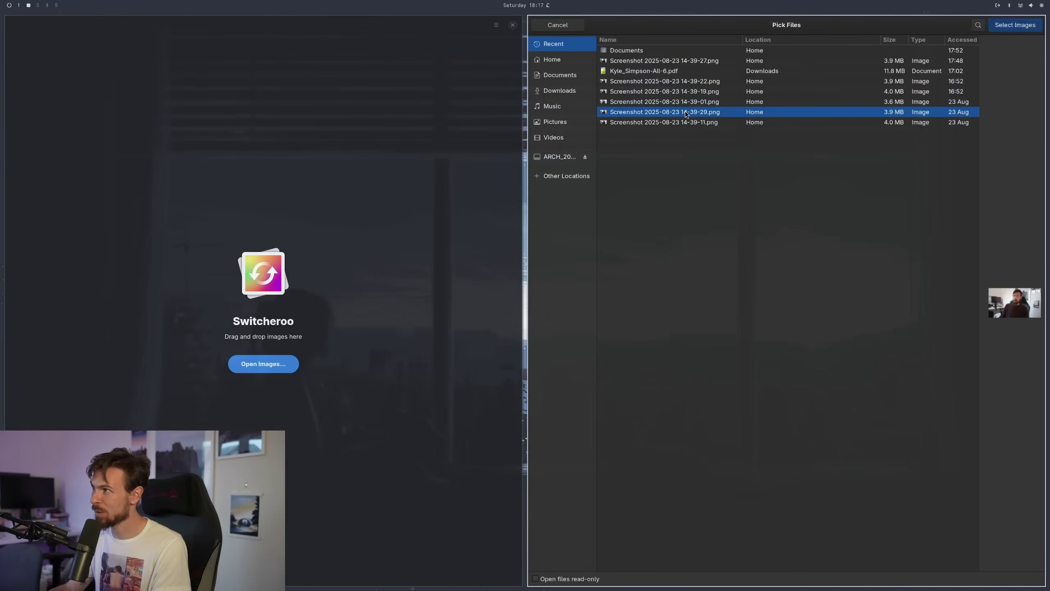
{"action": "double_click", "coordinate": [685, 115]}
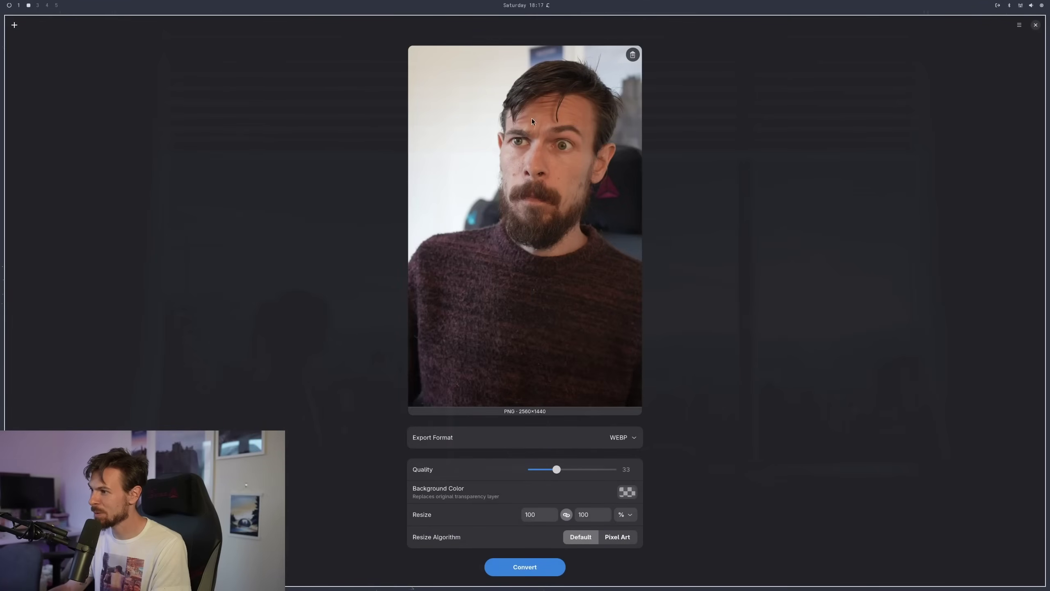
Keep WEBP as the export format, set quality to 64, convert and save the image
{"action": "left_click", "coordinate": [623, 438]}
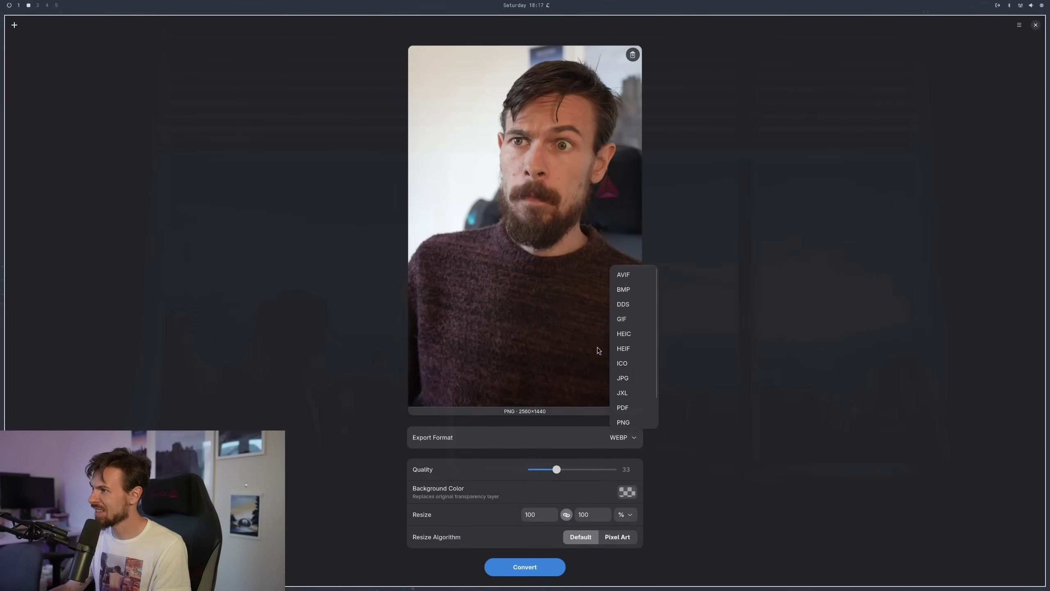
{"action": "scroll", "coordinate": [629, 306], "scroll_direction": "down", "scroll_amount": 1}
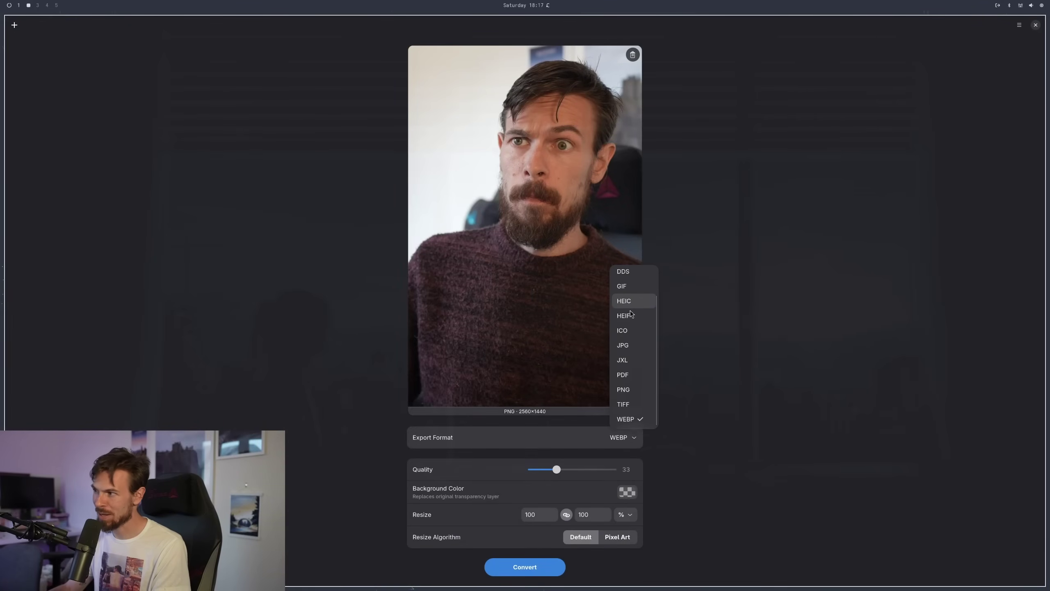
{"action": "left_click", "coordinate": [626, 419]}
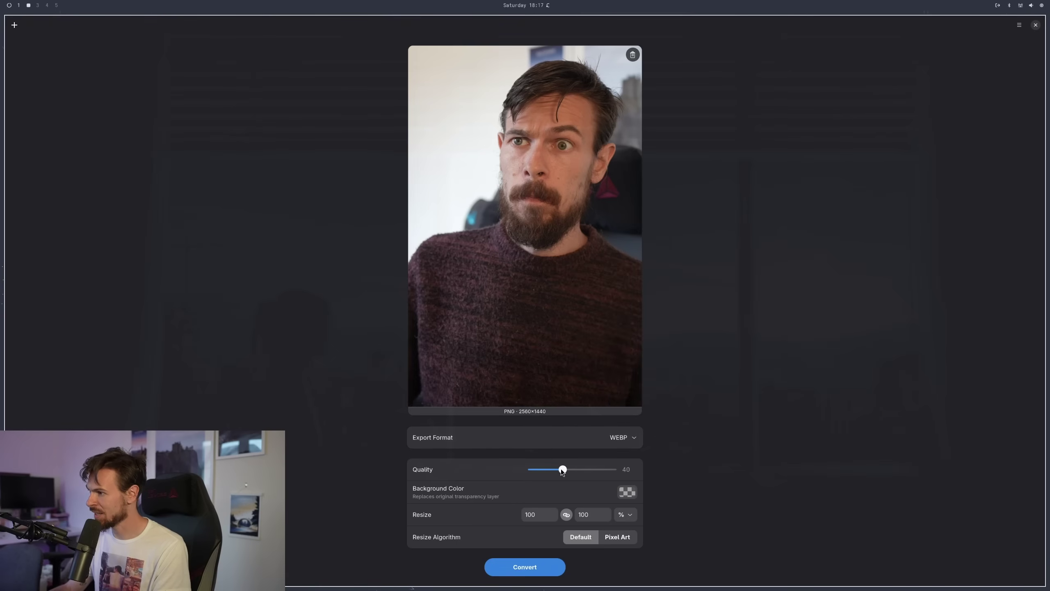
{"action": "left_click_drag", "start_coordinate": [582, 469], "coordinate": [585, 469]}
{"action": "left_click", "coordinate": [544, 570]}
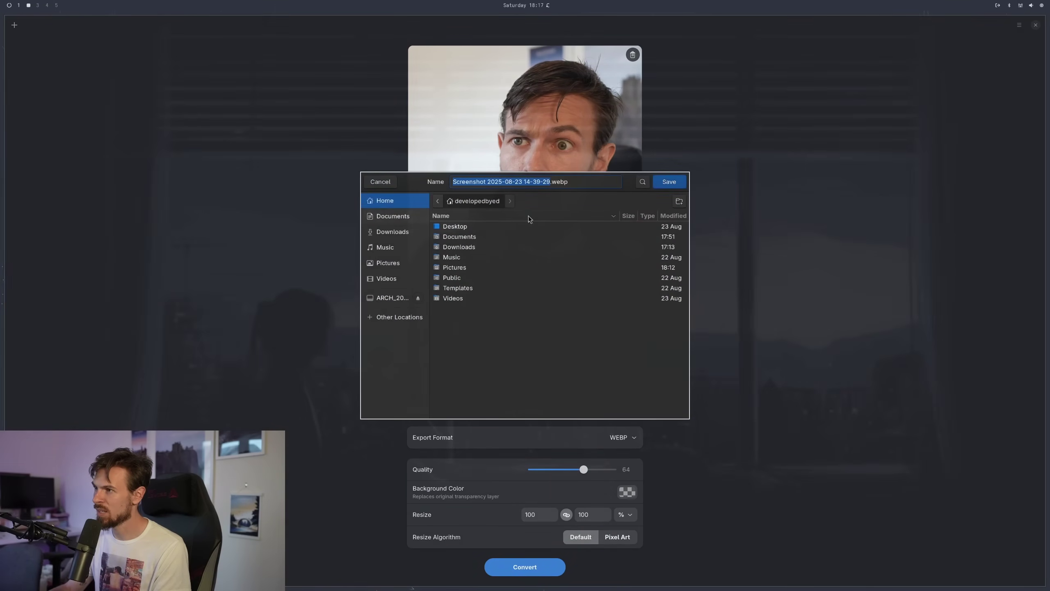
{"action": "left_click", "coordinate": [667, 186]}
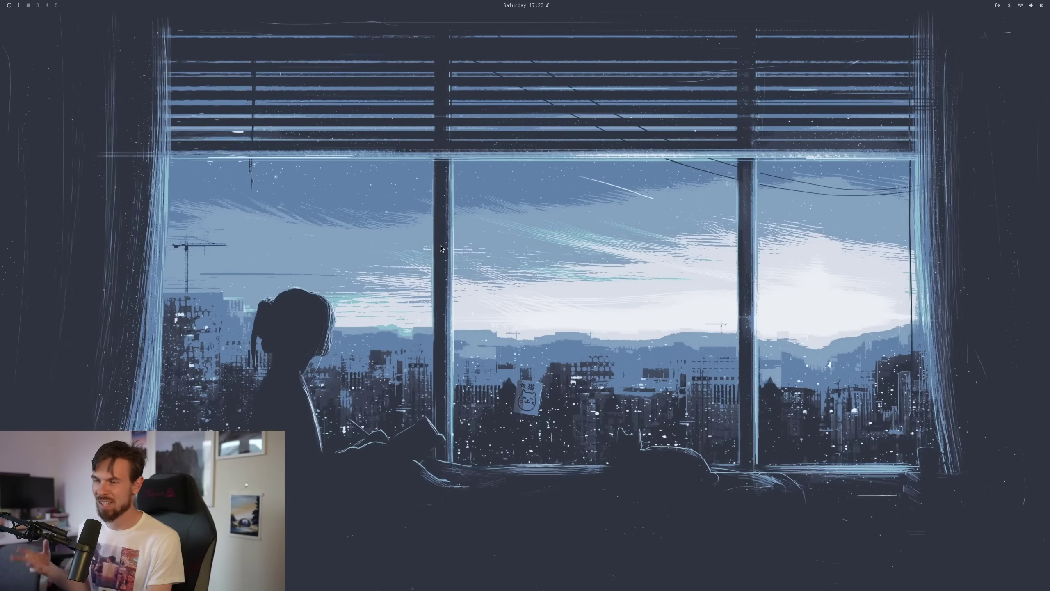
Launch Document Viewer via 'do' and open JavaScript: Up and Going
{"action": "key", "text": "super+space"}
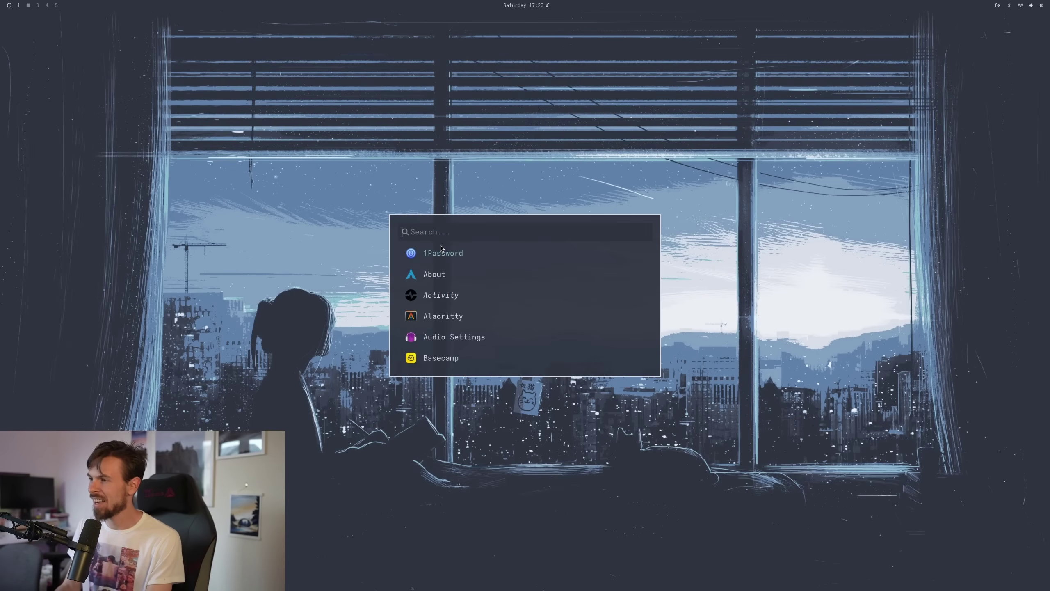
{"action": "type", "text": "do"}
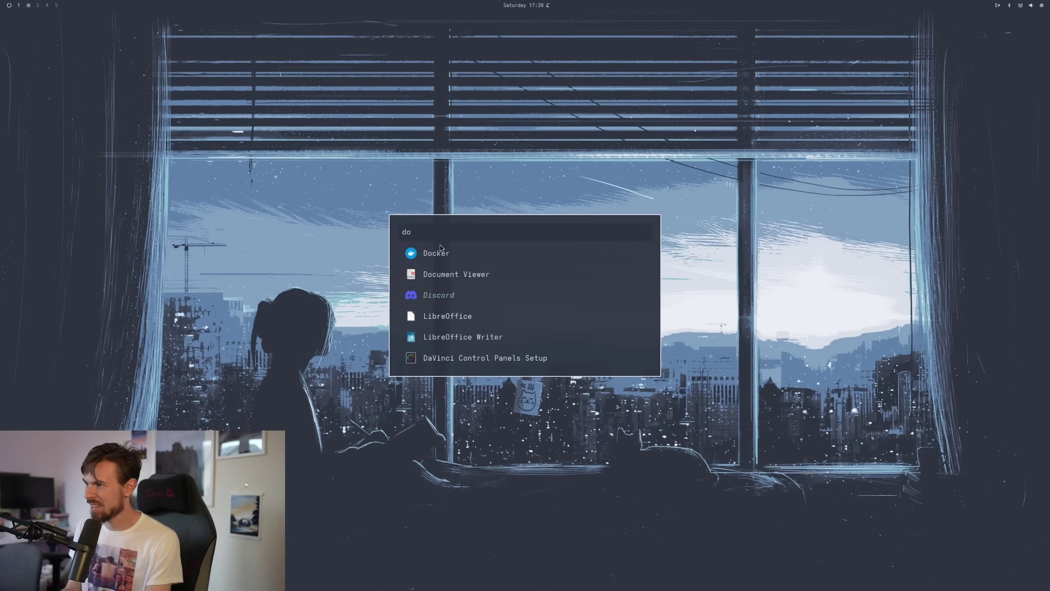
{"action": "key", "text": "Return"}
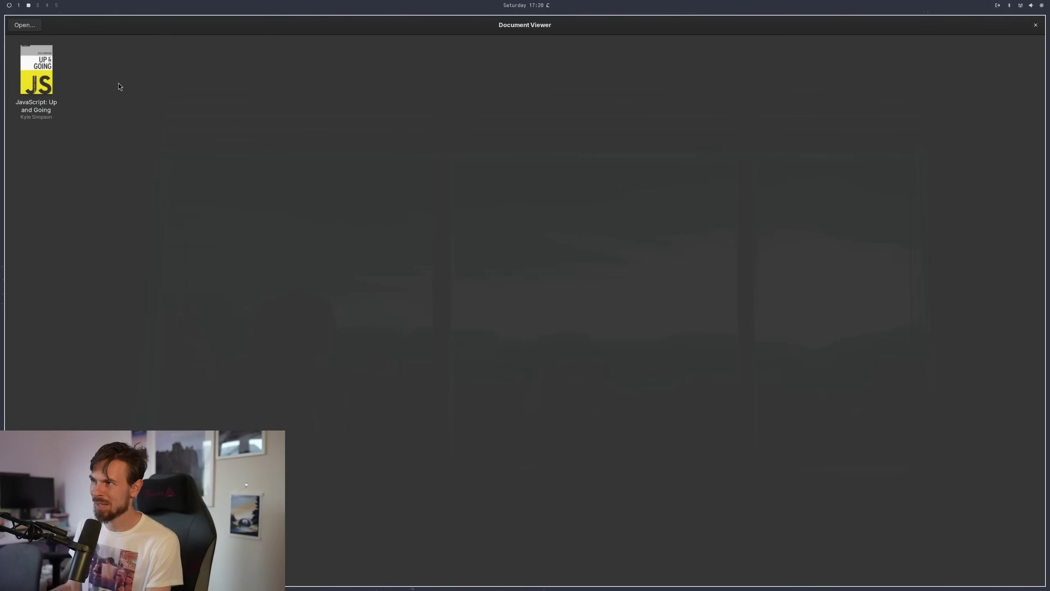
{"action": "left_click", "coordinate": [49, 70]}
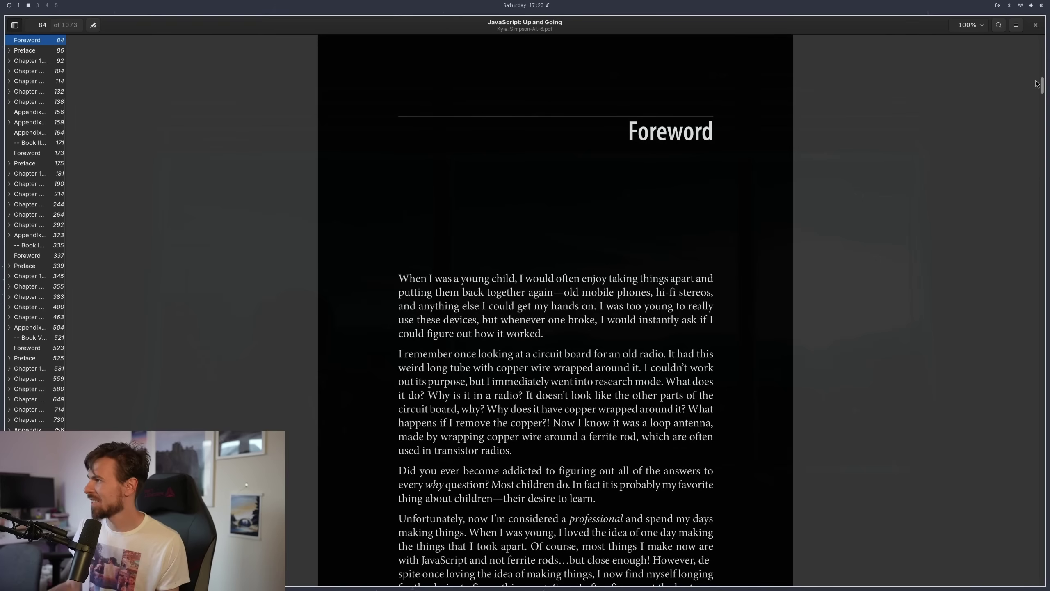
Turn Night Mode off and then back on from the viewer's main menu
{"action": "left_click", "coordinate": [1016, 25]}
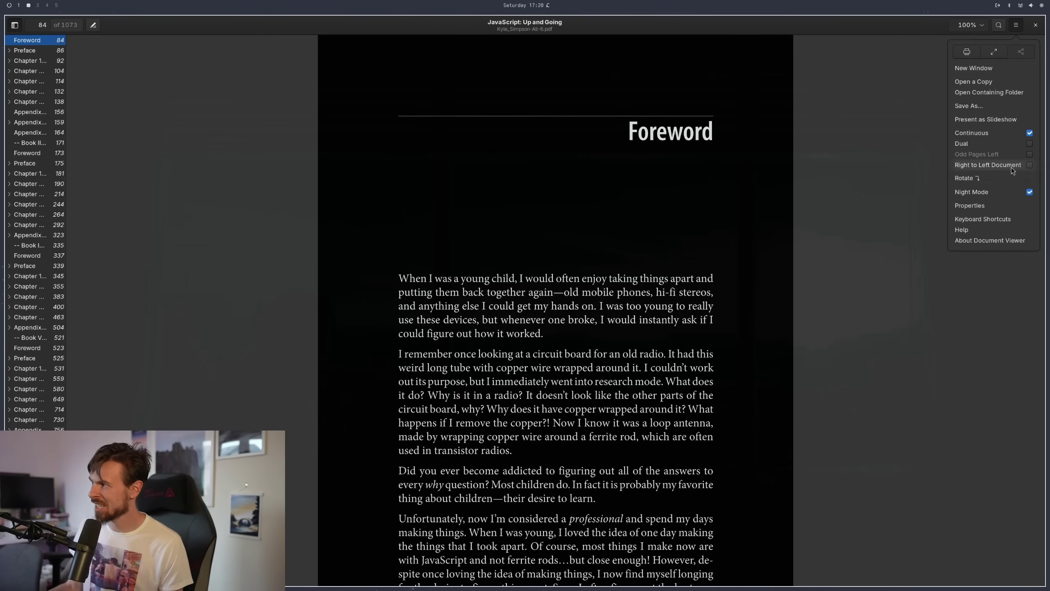
{"action": "left_click", "coordinate": [1029, 192]}
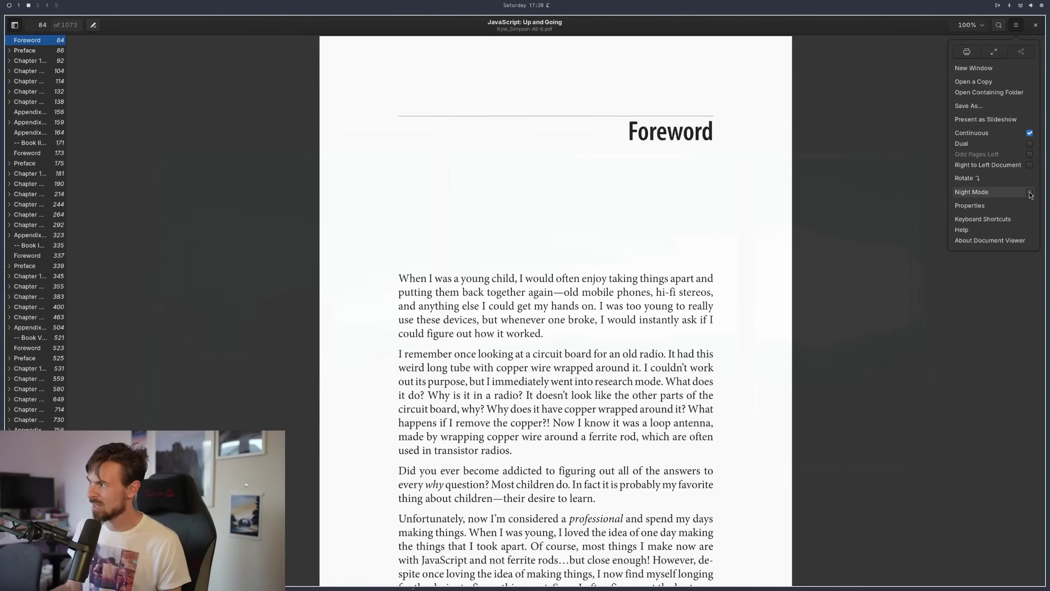
{"action": "left_click", "coordinate": [1030, 193]}
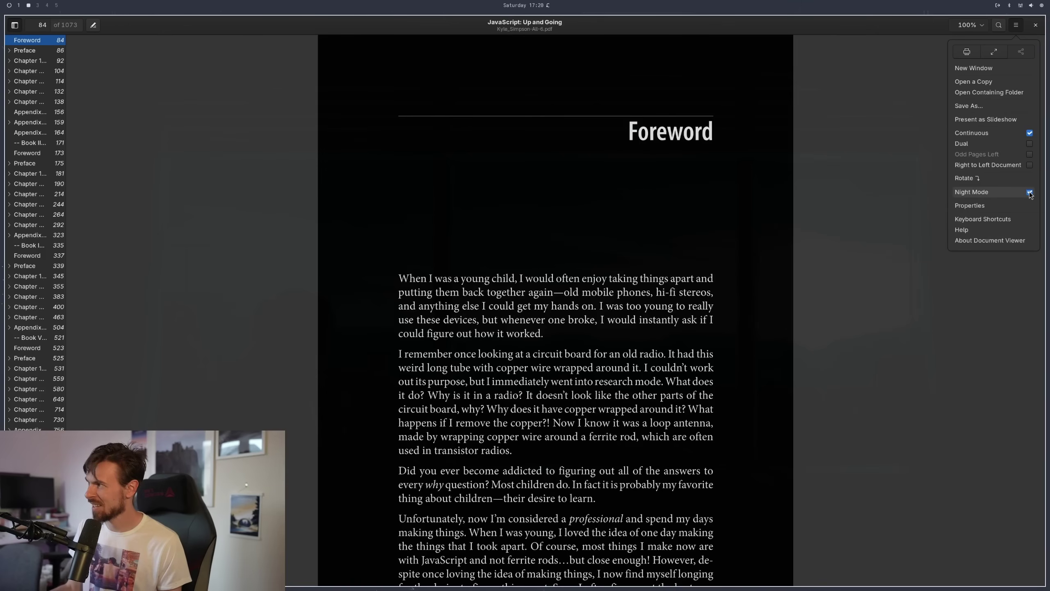
Turn Night Mode off and review the PDF's properties and embedded fonts
{"action": "left_click", "coordinate": [1030, 193]}
{"action": "left_click", "coordinate": [1006, 205]}
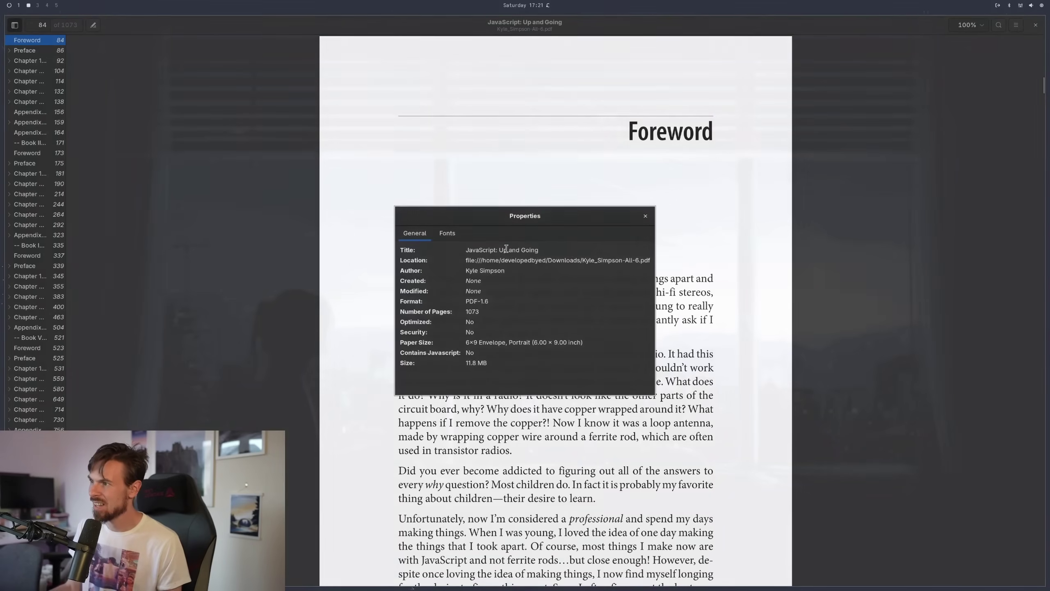
{"action": "left_click", "coordinate": [447, 233]}
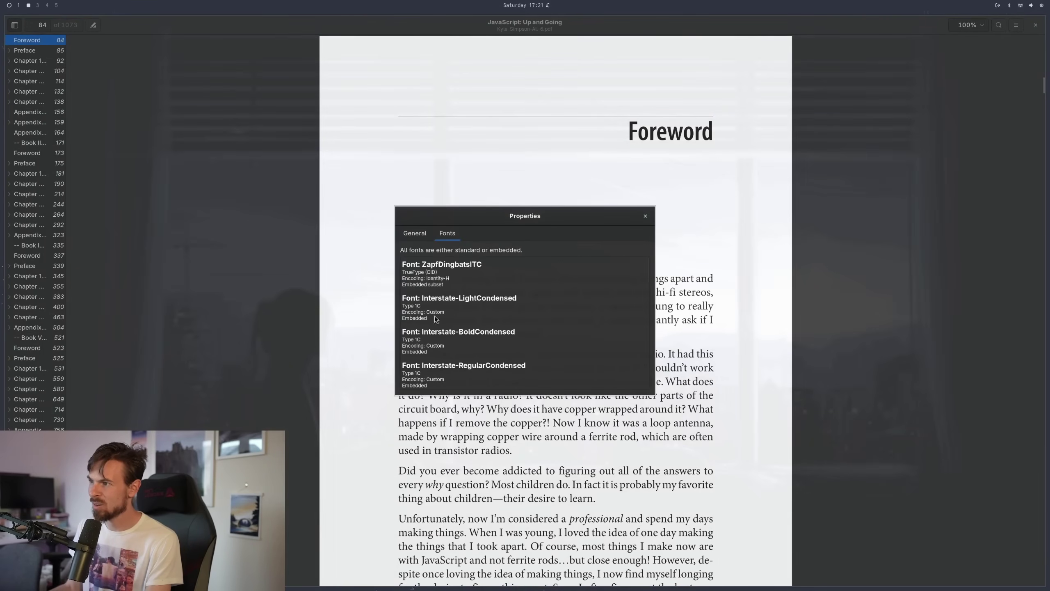
{"action": "key", "text": "Escape"}
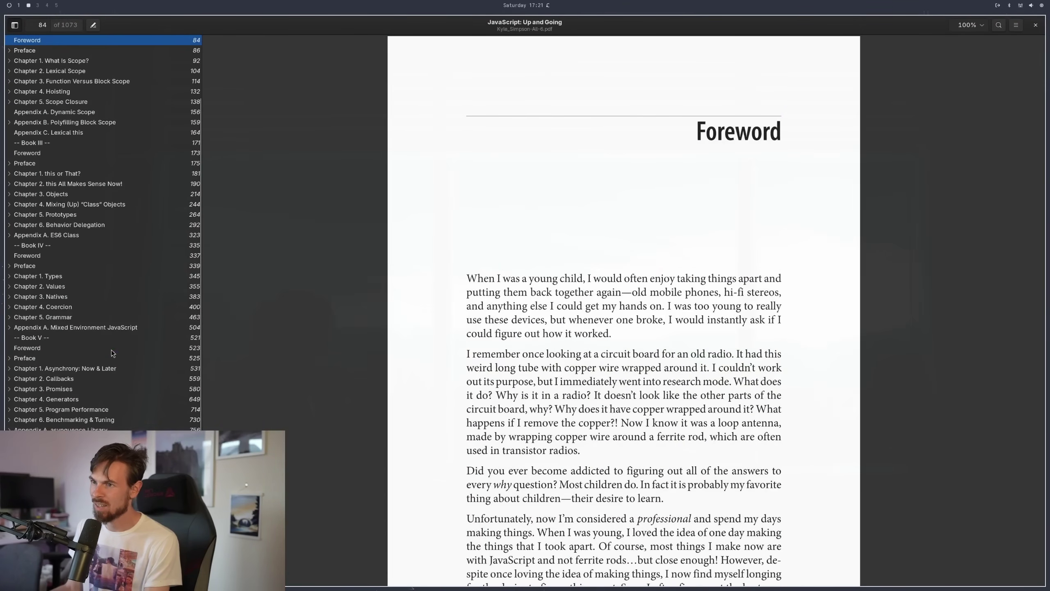
Widen the outline, jump to the Book IV Foreword on page 337, and show annotation options
{"action": "left_click", "coordinate": [112, 348]}
{"action": "left_click", "coordinate": [111, 396]}
{"action": "left_click", "coordinate": [136, 244]}
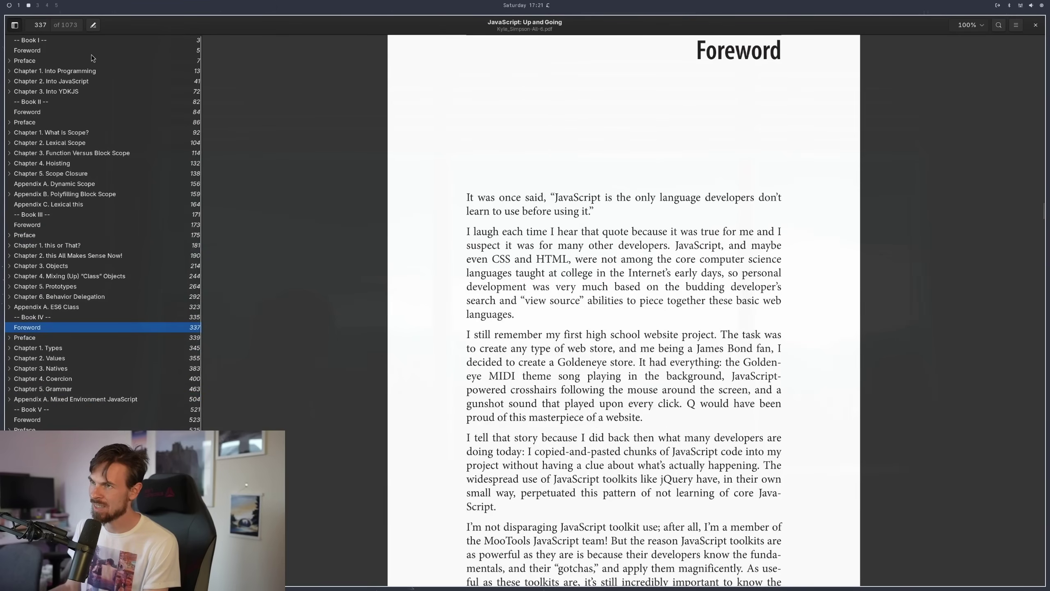
{"action": "left_click", "coordinate": [94, 26]}
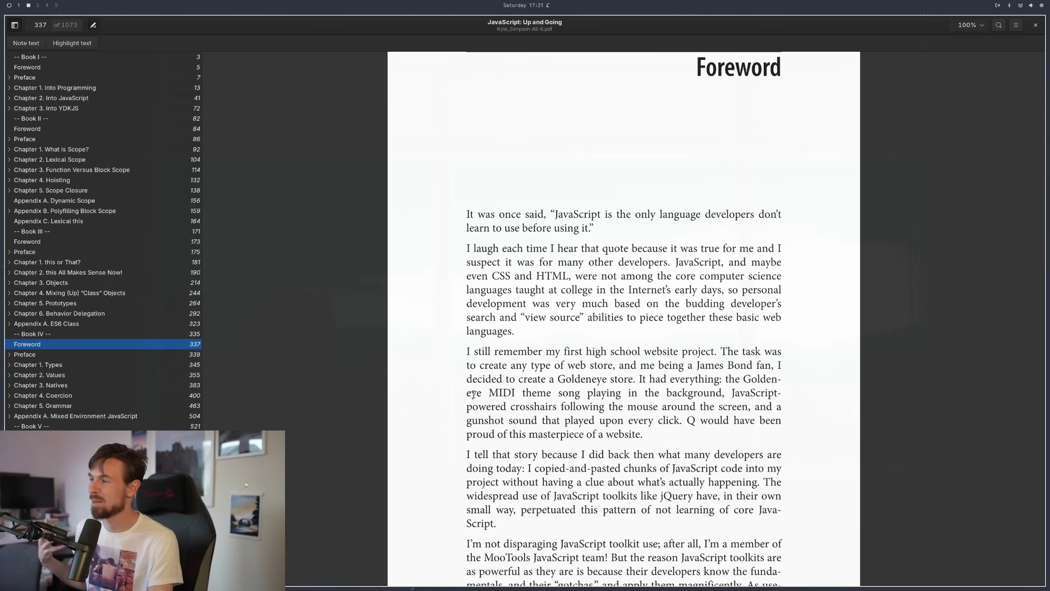
Close the PDF viewer and launch Foliate via 'fol'
{"action": "key", "text": "super+q"}
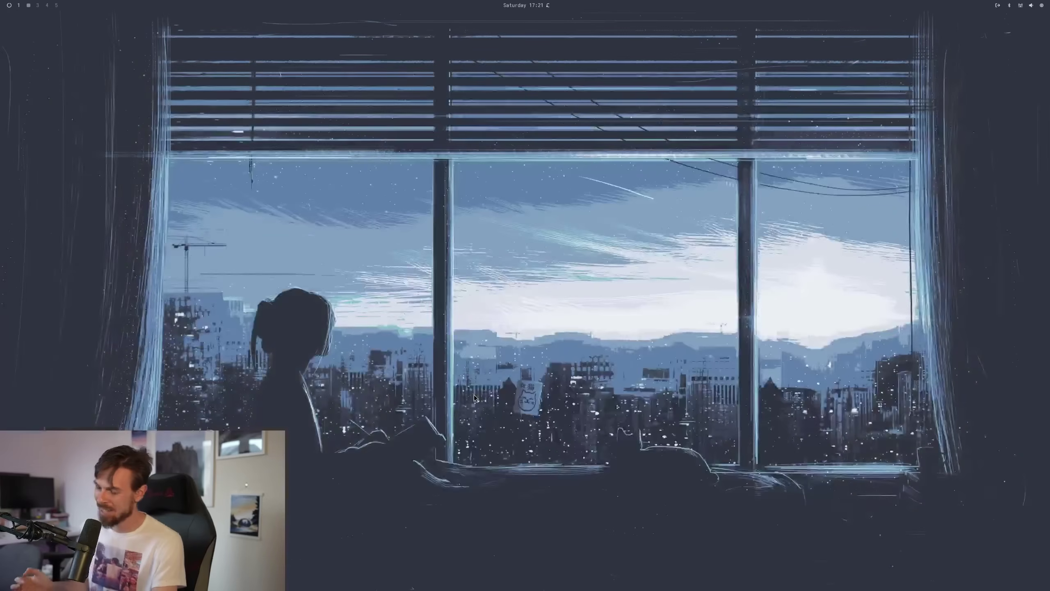
{"action": "key", "text": "super+space"}
{"action": "type", "text": "fol"}
{"action": "key", "text": "Return"}
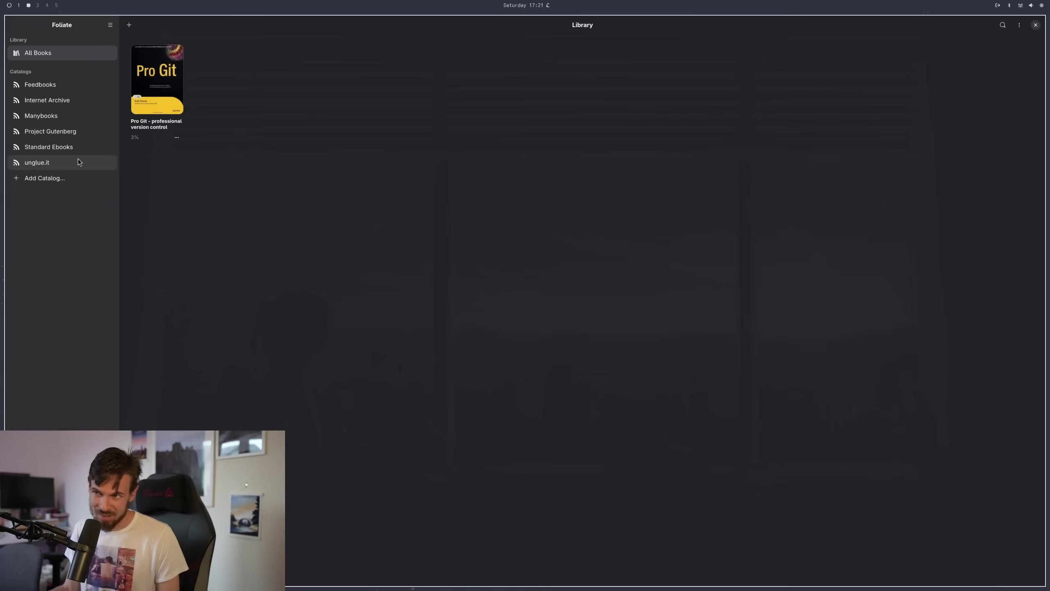
Glance at the Project Gutenberg catalog, then open Pro Git from the library
{"action": "left_click", "coordinate": [72, 137]}
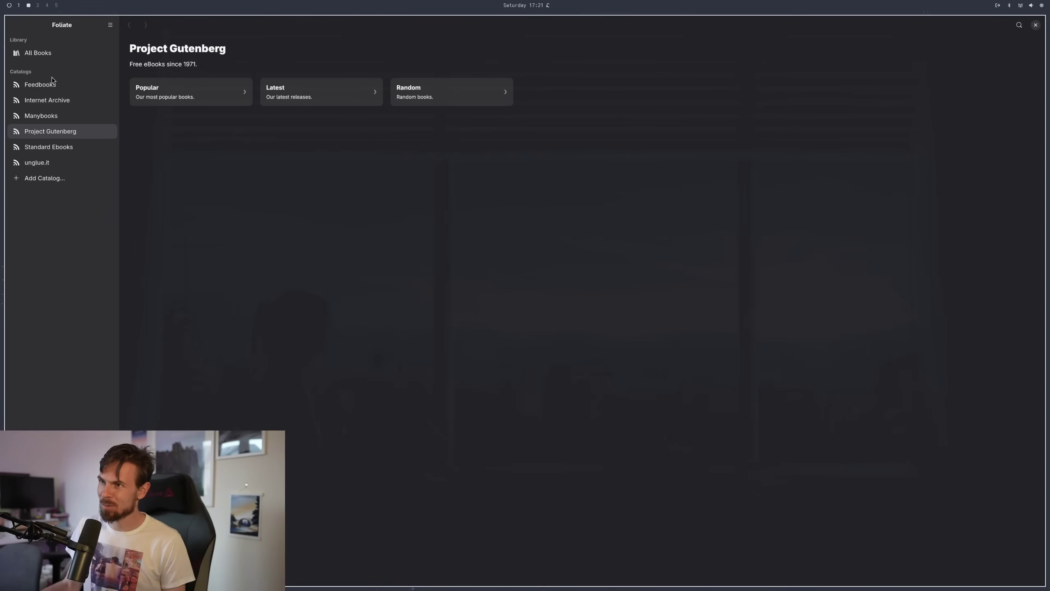
{"action": "left_click", "coordinate": [59, 52]}
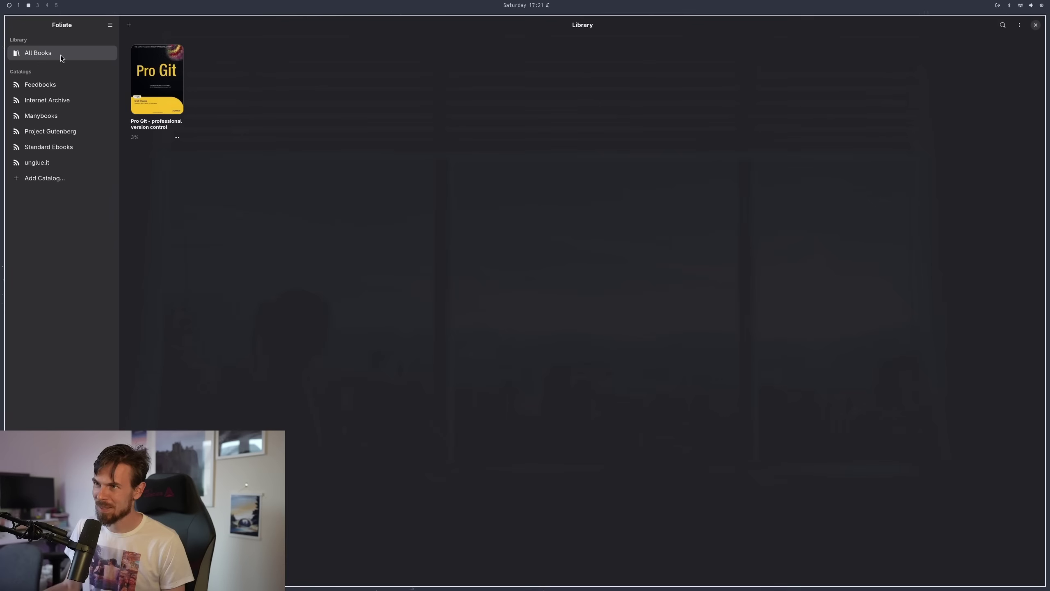
{"action": "left_click", "coordinate": [173, 92]}
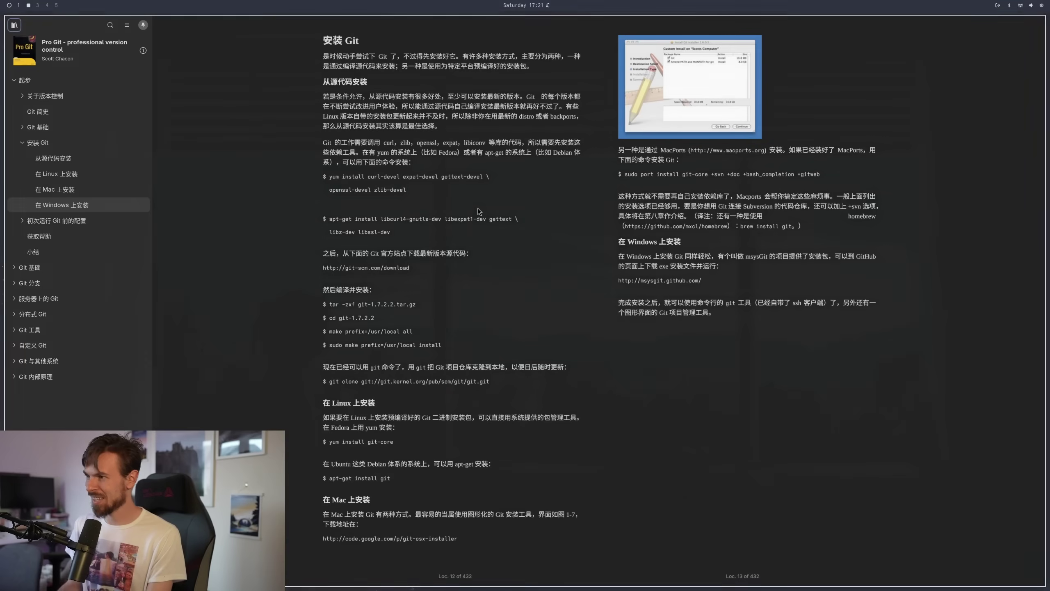
Apply the Everforest desktop theme from the theme picker
{"action": "key", "text": "super+alt+space"}
{"action": "key", "text": "Escape"}
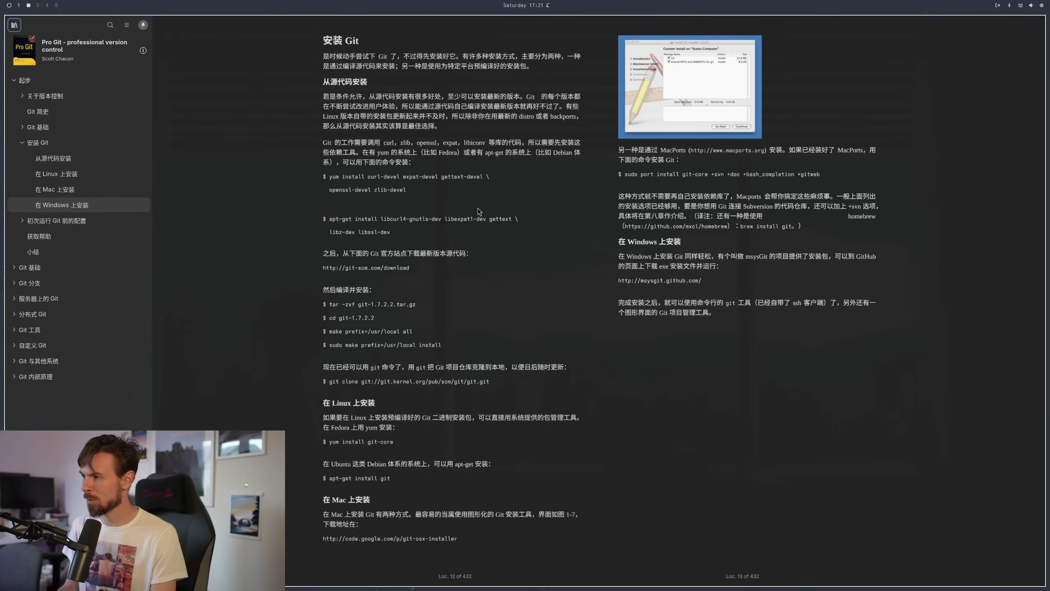
{"action": "key", "text": "super+ctrl+shift+space"}
{"action": "key", "text": "Return"}
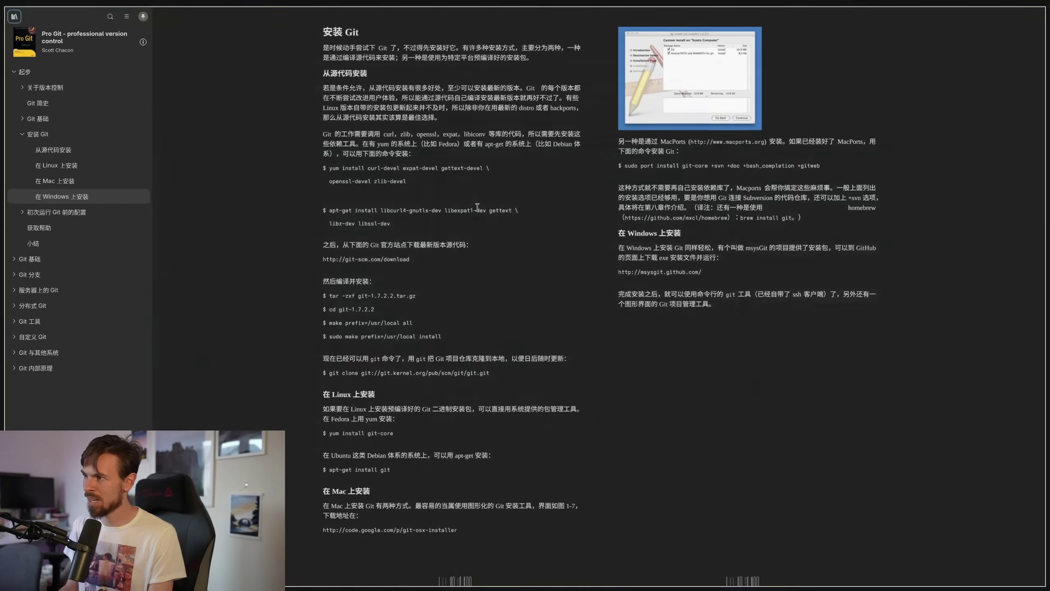
Switch to the light Catppuccin Latte theme, then settle on Nord
{"action": "key", "text": "super+ctrl+shift+space"}
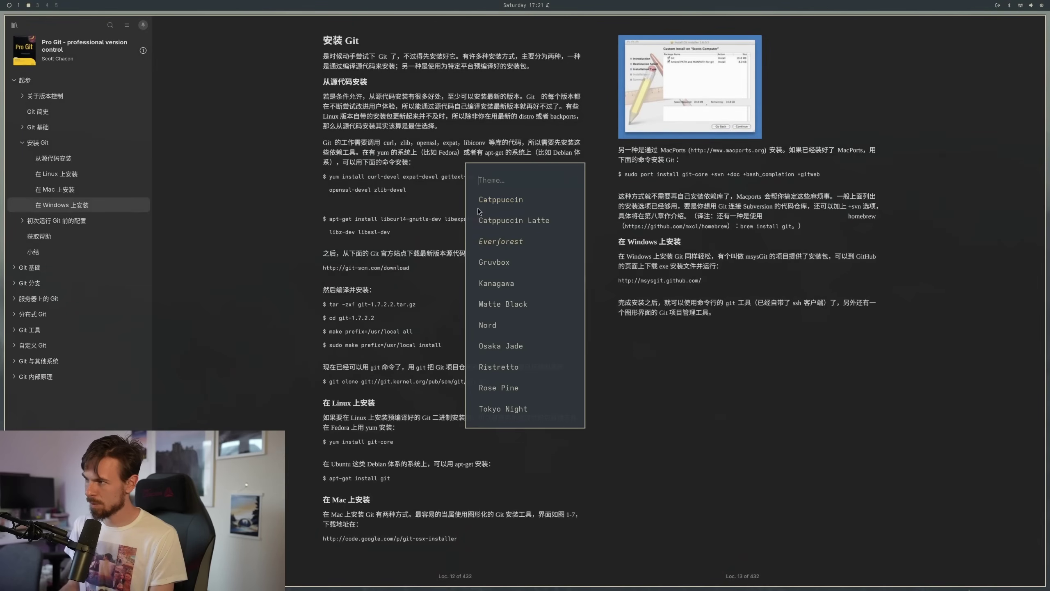
{"action": "key", "text": "Down"}
{"action": "key", "text": "Return"}
{"action": "key", "text": "super+ctrl+shift+space"}
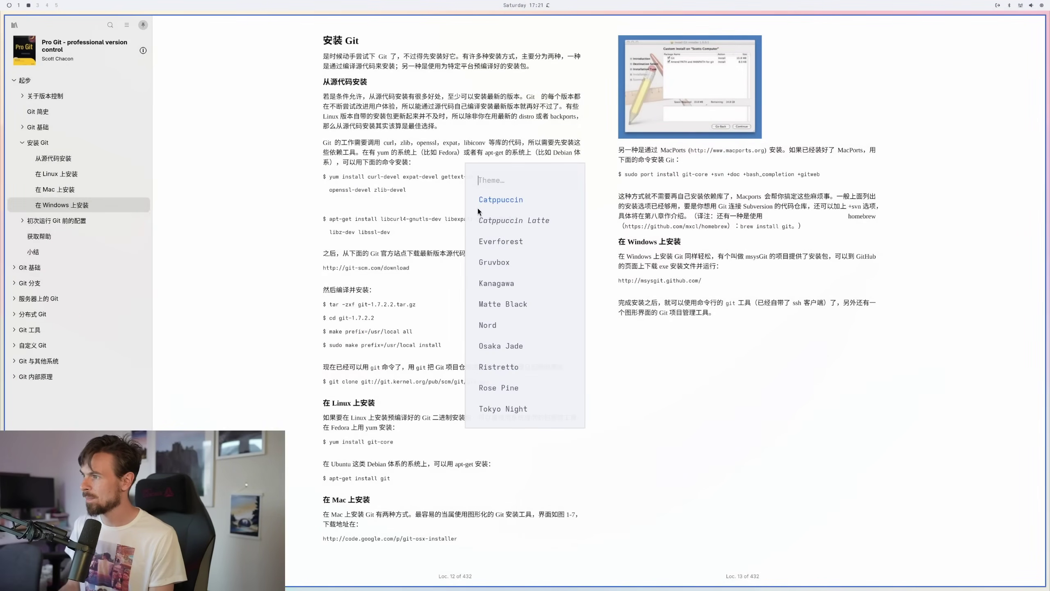
{"action": "left_click", "coordinate": [494, 326]}
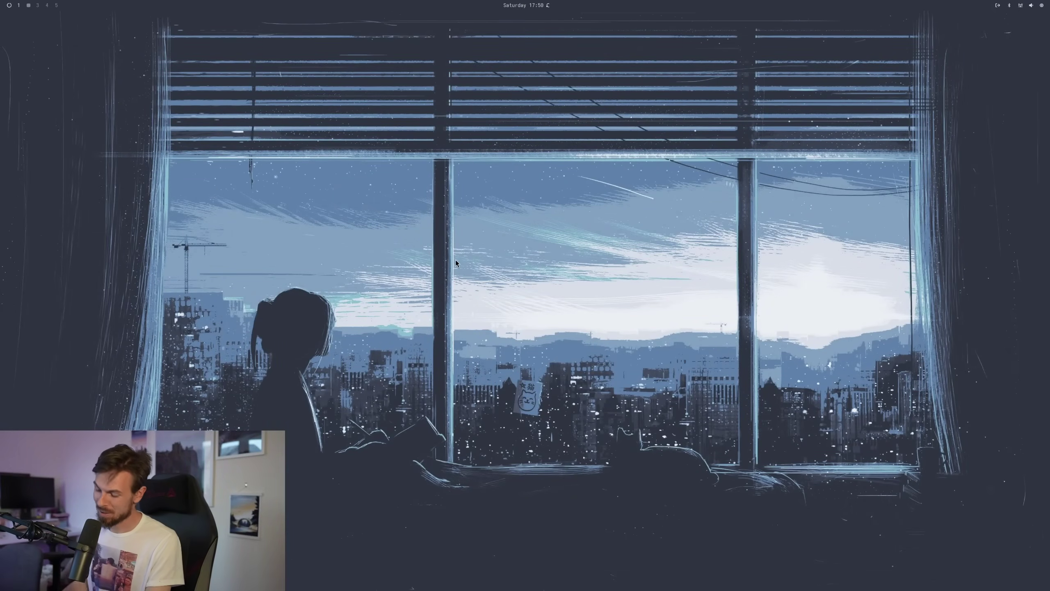
Launch DaVinci Resolve via 'dav' and create the new project Untitled Project 3
{"action": "key", "text": "super+space"}
{"action": "type", "text": "dav"}
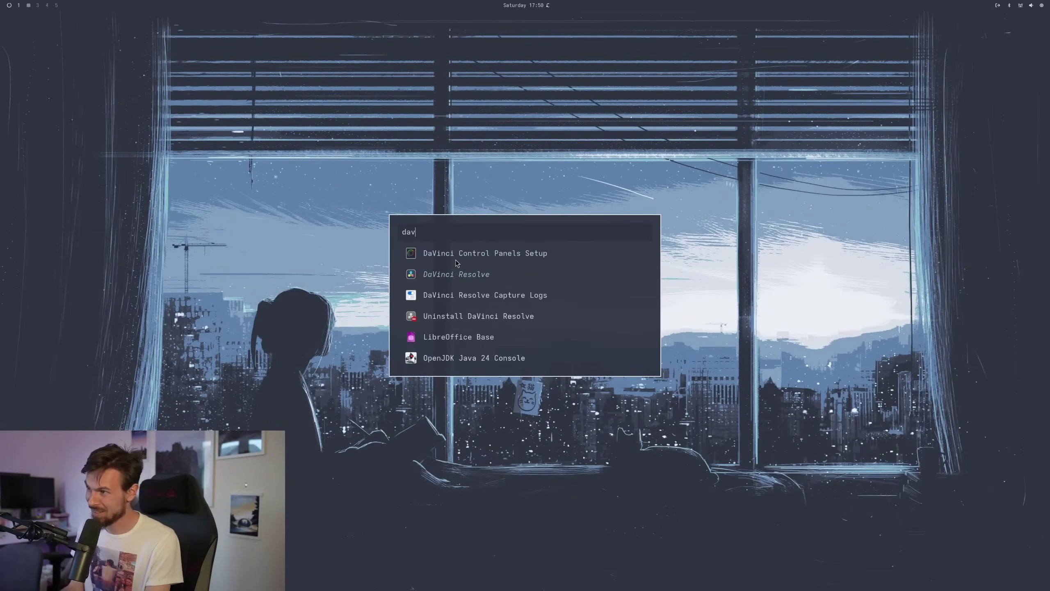
{"action": "key", "text": "Return"}
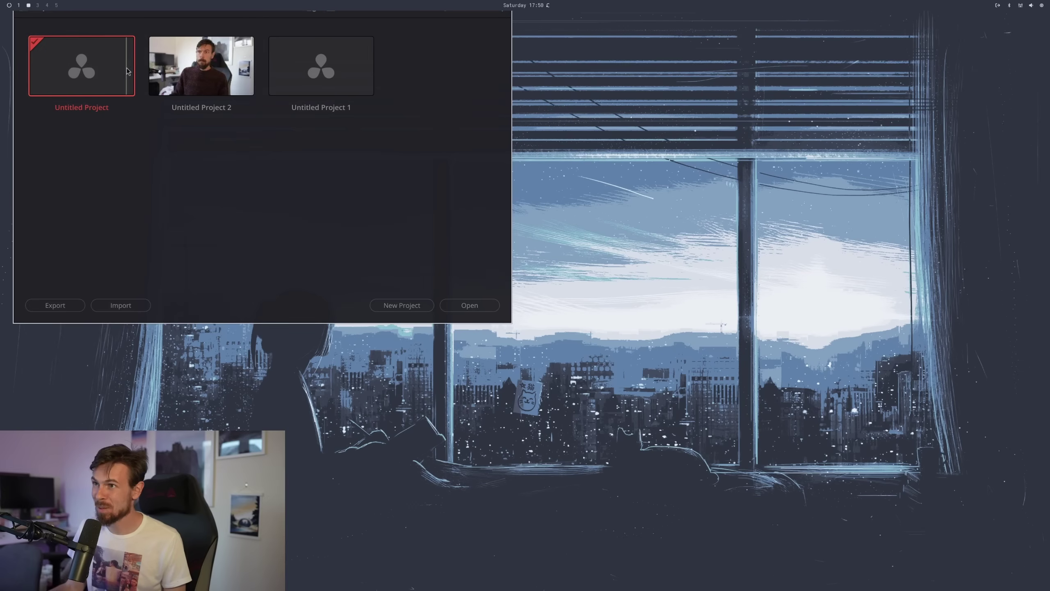
{"action": "left_click", "coordinate": [402, 305]}
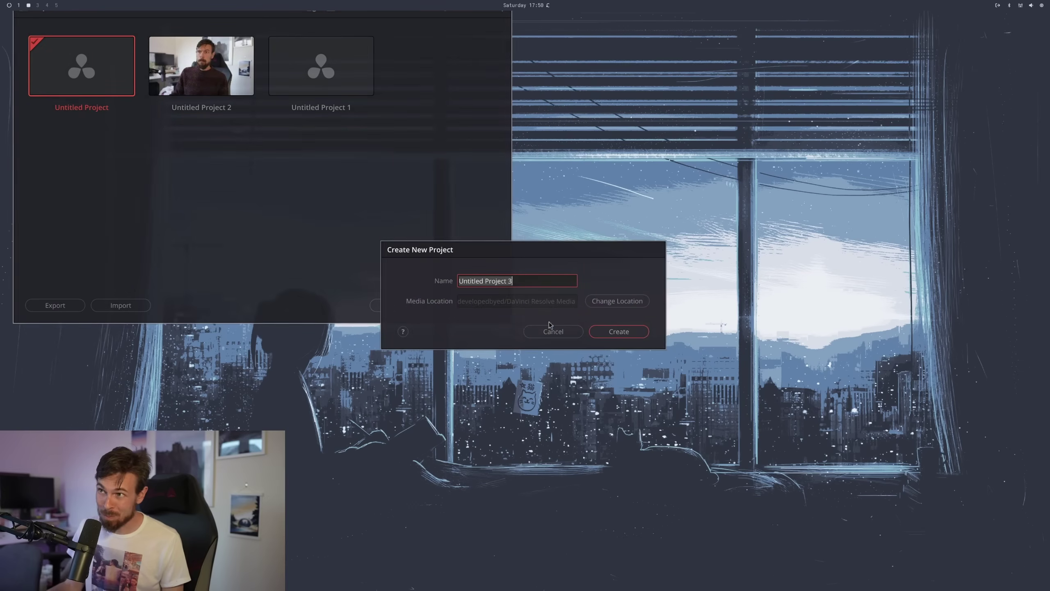
{"action": "left_click", "coordinate": [626, 332]}
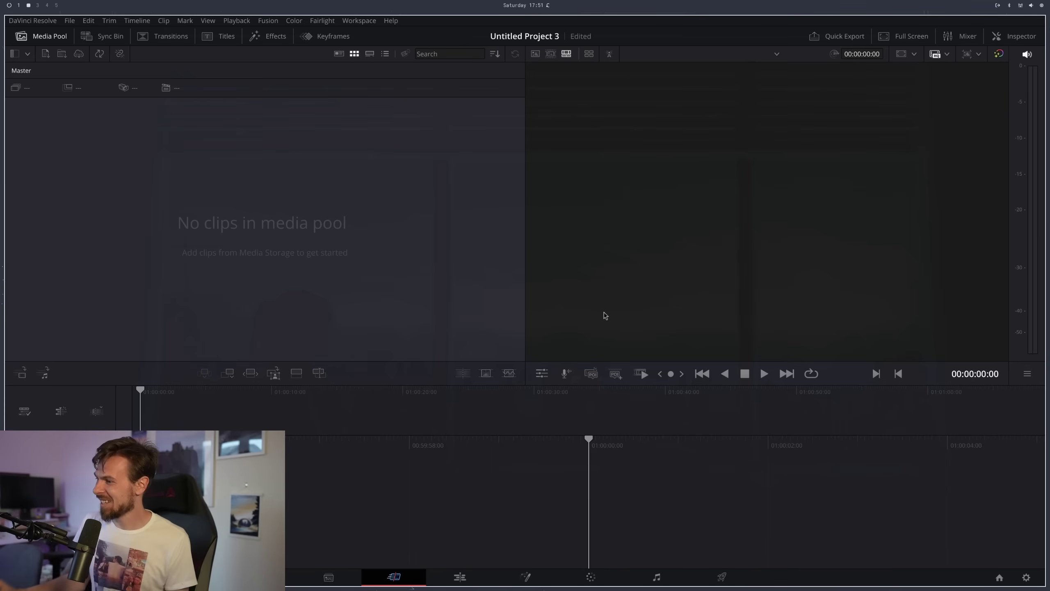
{"action": "left_click", "coordinate": [460, 578]}
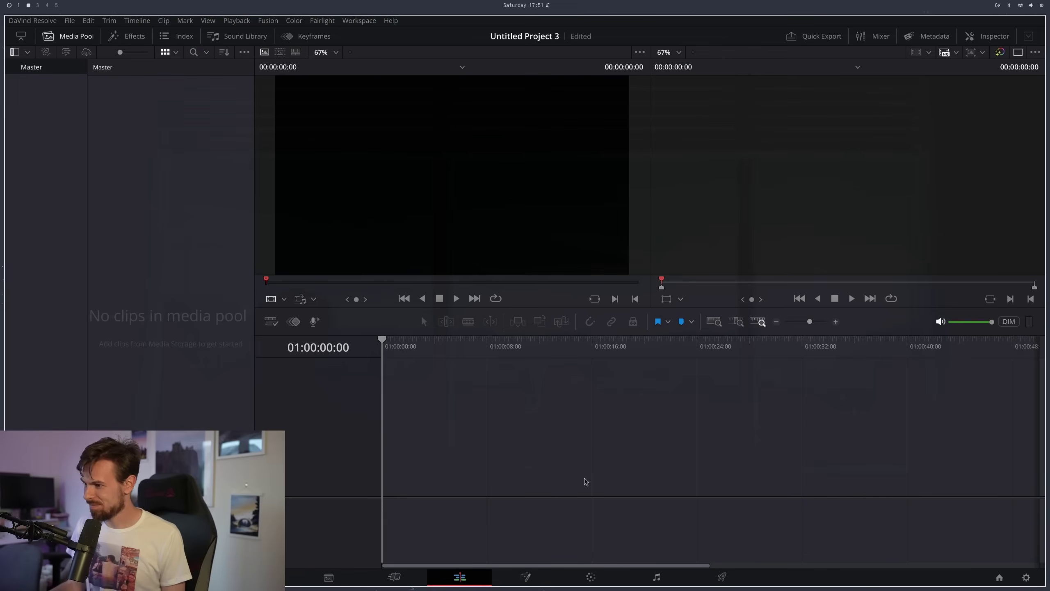
{"action": "key", "text": "super+e"}
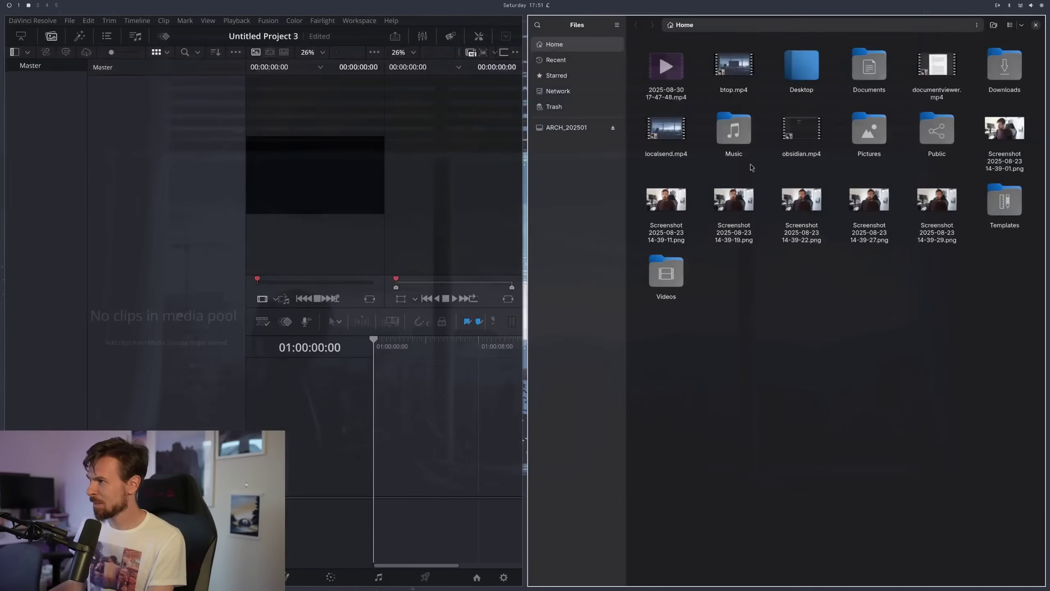
{"action": "left_click_drag", "start_coordinate": [802, 203], "coordinate": [403, 434]}
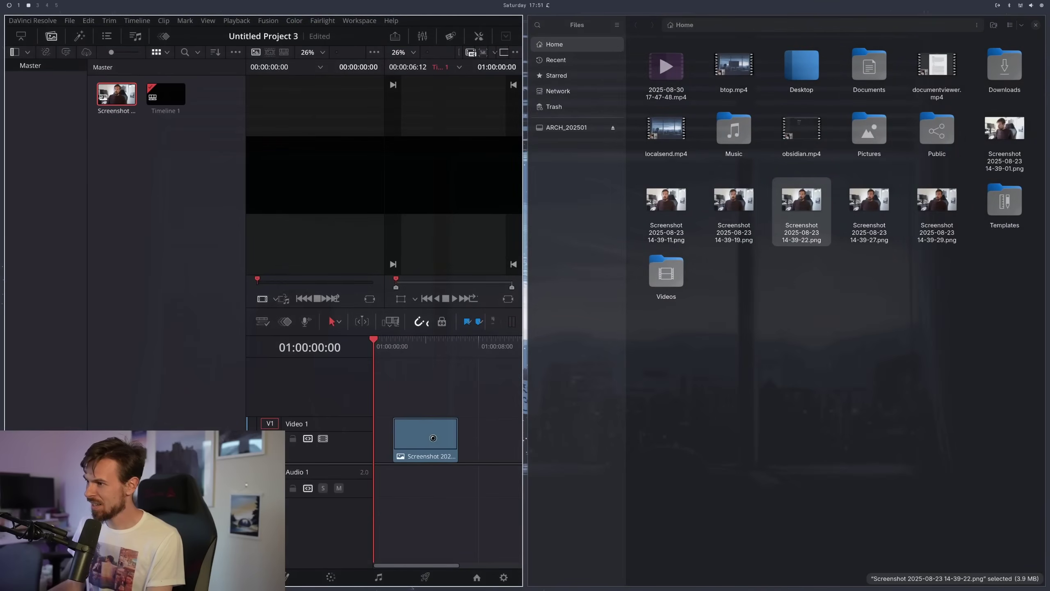
{"action": "left_click", "coordinate": [791, 312]}
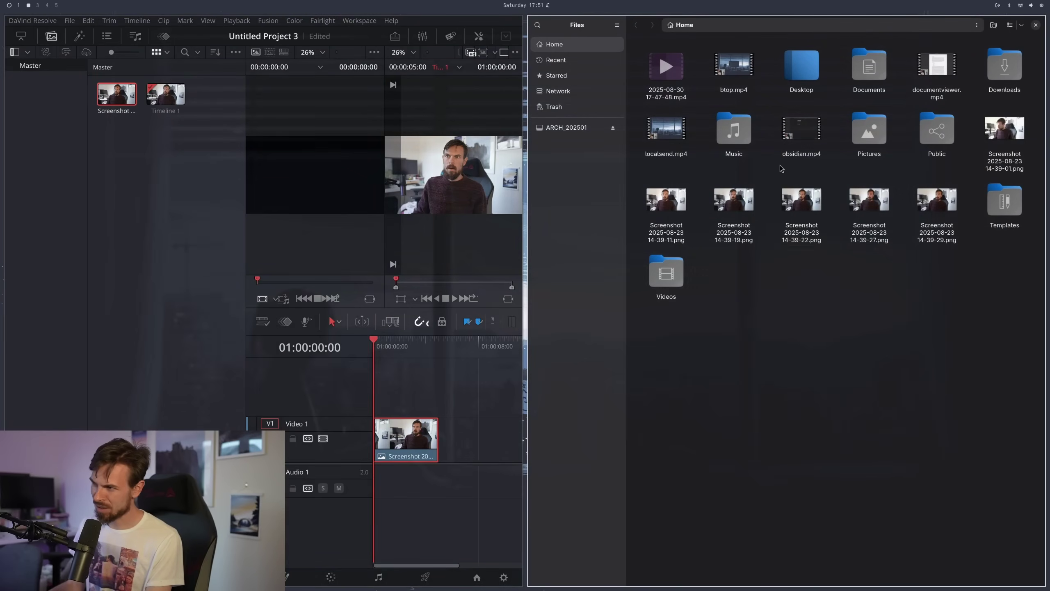
{"action": "key", "text": "super+q"}
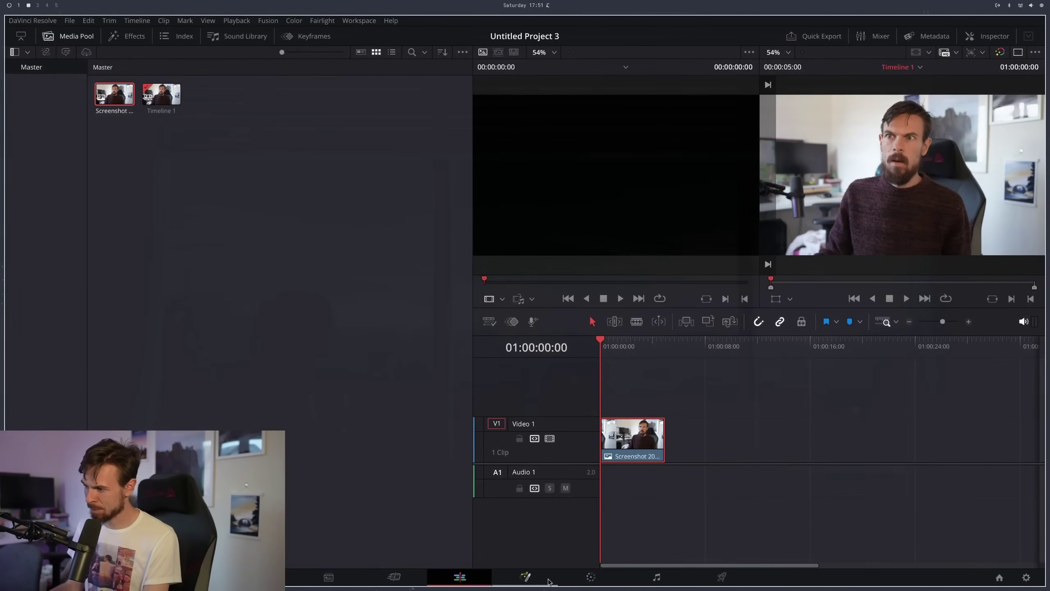
{"action": "left_click", "coordinate": [592, 581]}
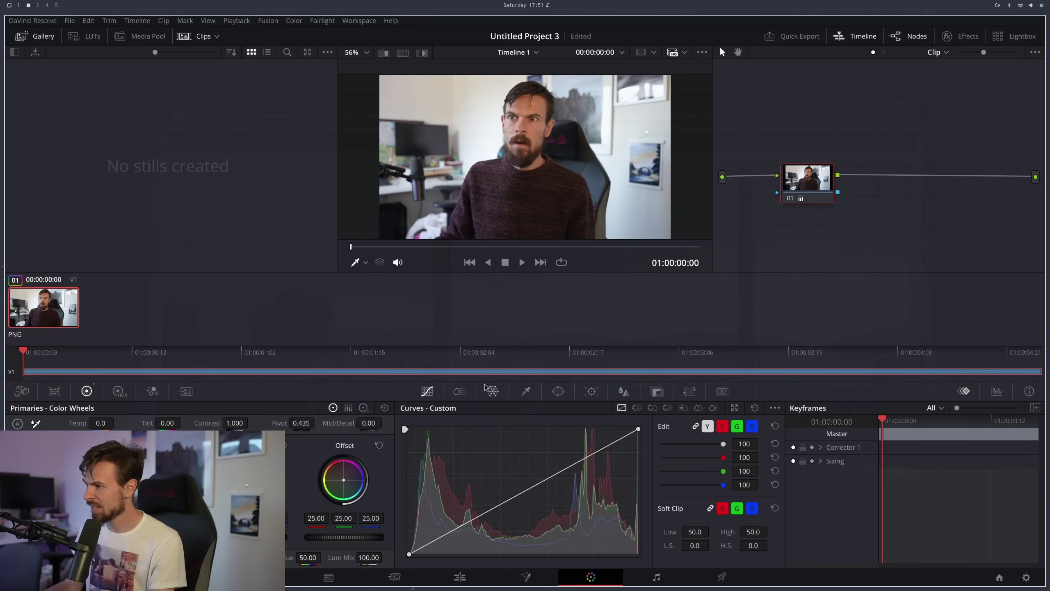
In ColorSlice, lower the Cyan and Blue values from 1.00 to 0.00
{"action": "left_click", "coordinate": [474, 391]}
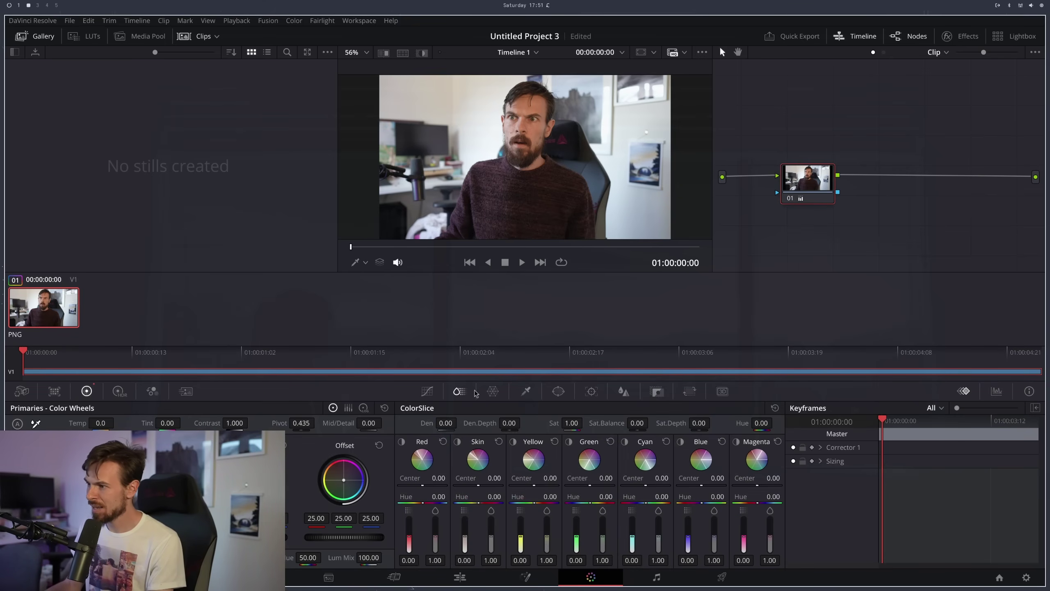
{"action": "scroll", "coordinate": [519, 137], "scroll_direction": "up", "scroll_amount": 4}
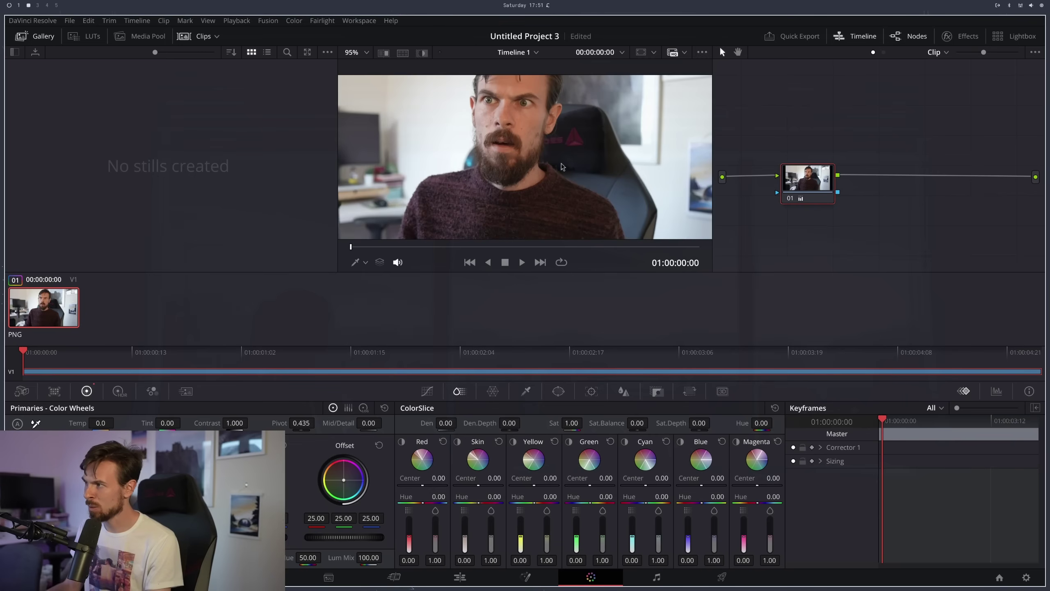
{"action": "scroll", "coordinate": [521, 156], "scroll_direction": "down", "scroll_amount": 2}
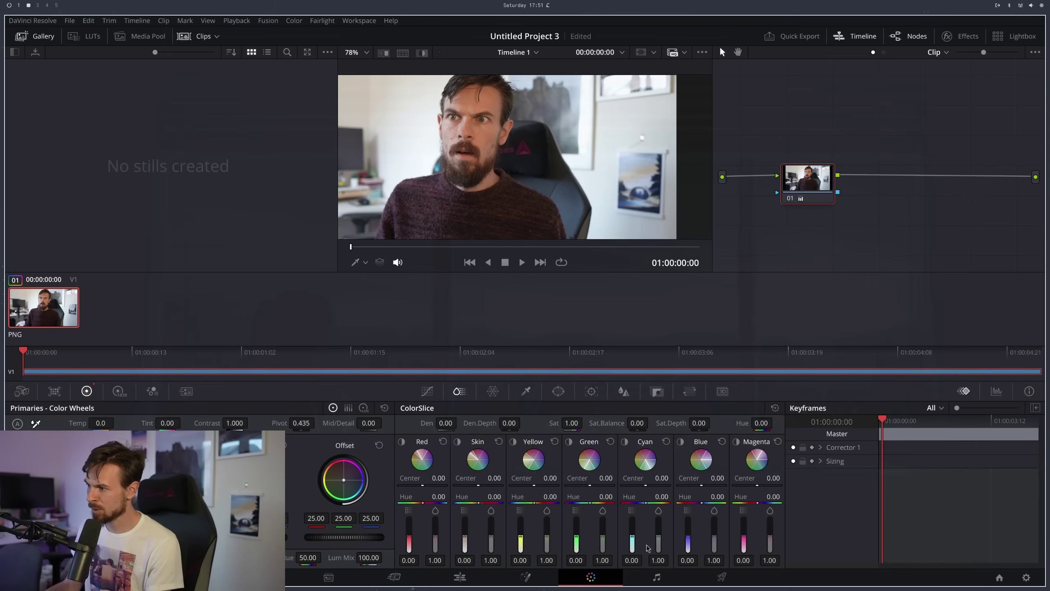
{"action": "left_click_drag", "start_coordinate": [658, 536], "coordinate": [658, 553]}
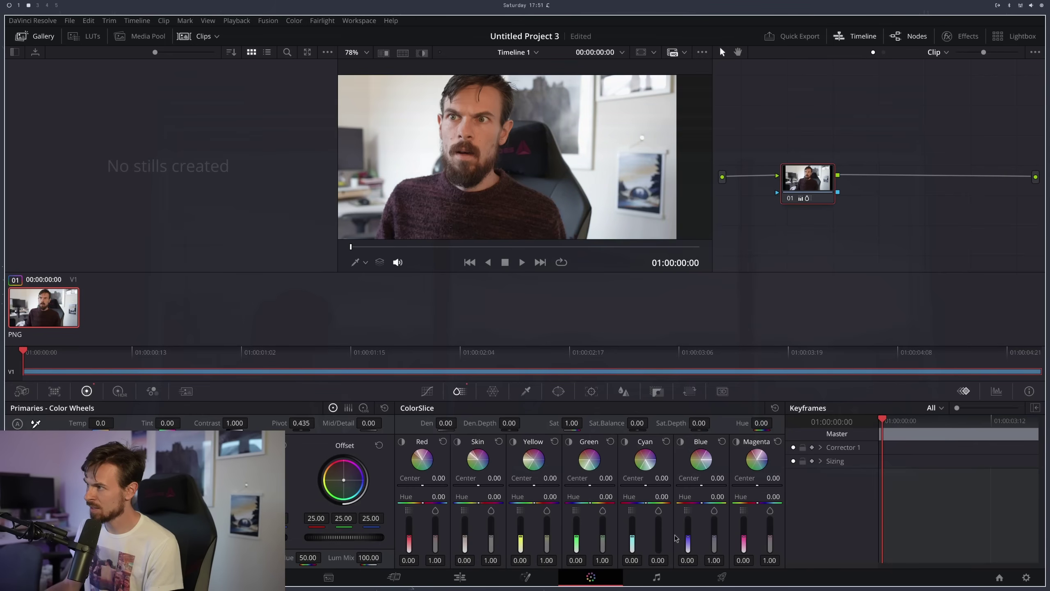
{"action": "left_click_drag", "start_coordinate": [718, 537], "coordinate": [718, 552]}
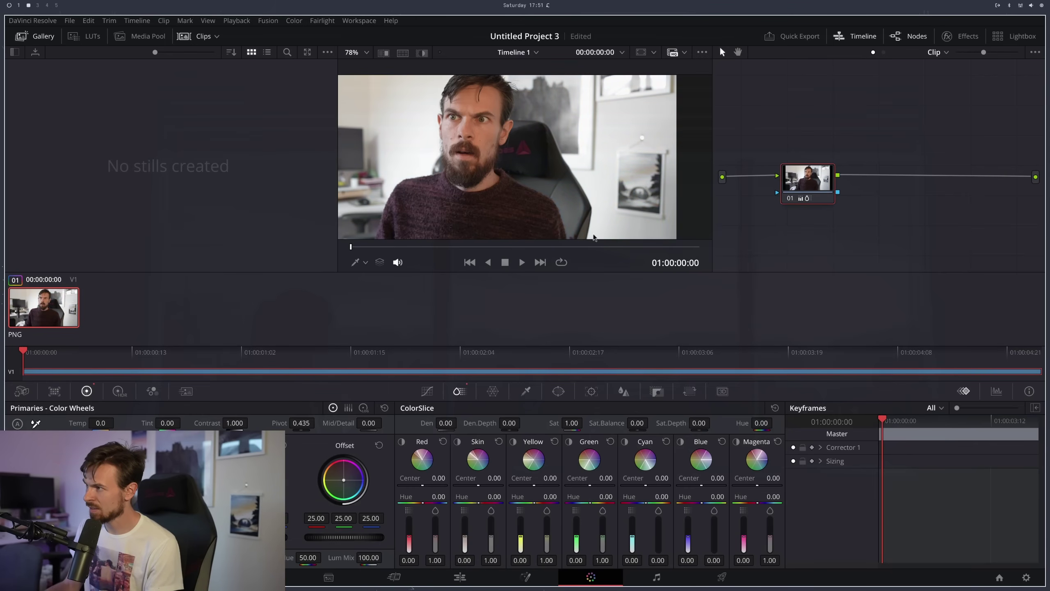
{"action": "scroll", "coordinate": [426, 180], "scroll_direction": "down", "scroll_amount": 3}
{"action": "scroll", "coordinate": [426, 179], "scroll_direction": "up", "scroll_amount": 4}
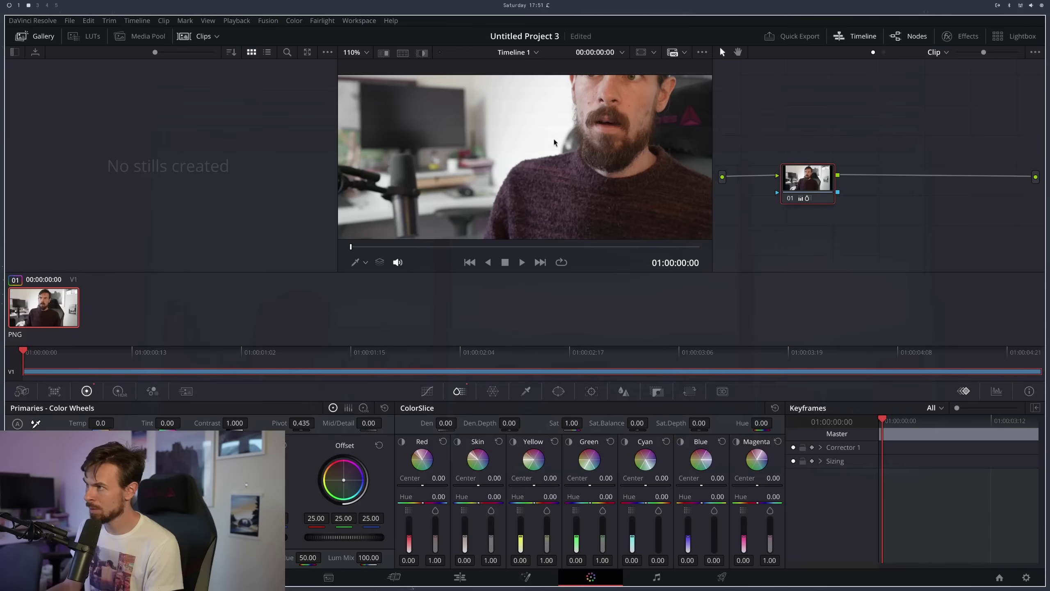
{"action": "scroll", "coordinate": [517, 165], "scroll_direction": "down", "scroll_amount": 4}
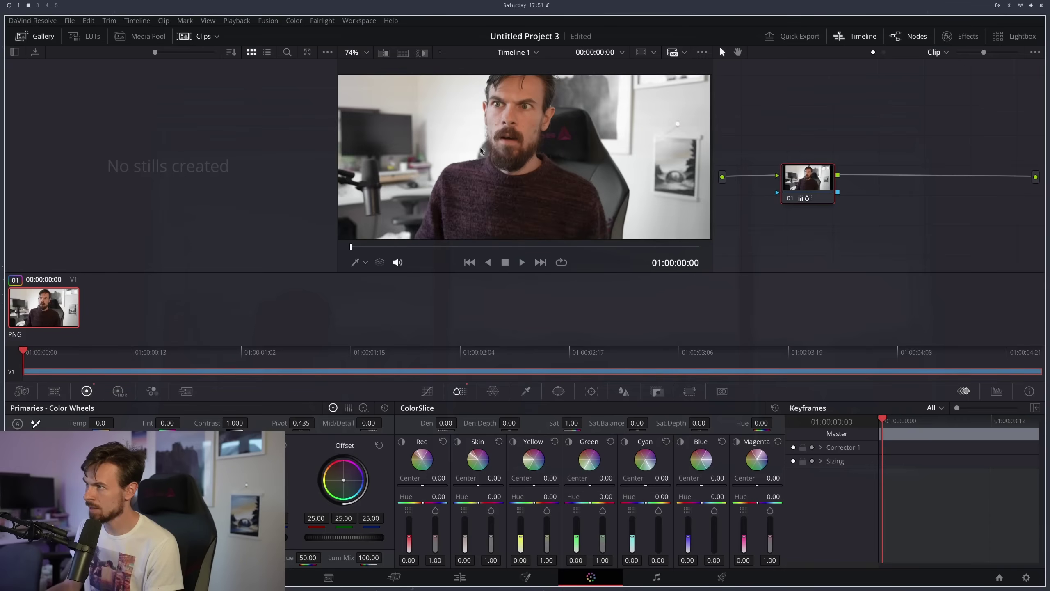
Dismiss the viewer's options menu without grabbing a still and go to the Deliver page
{"action": "right_click", "coordinate": [517, 151]}
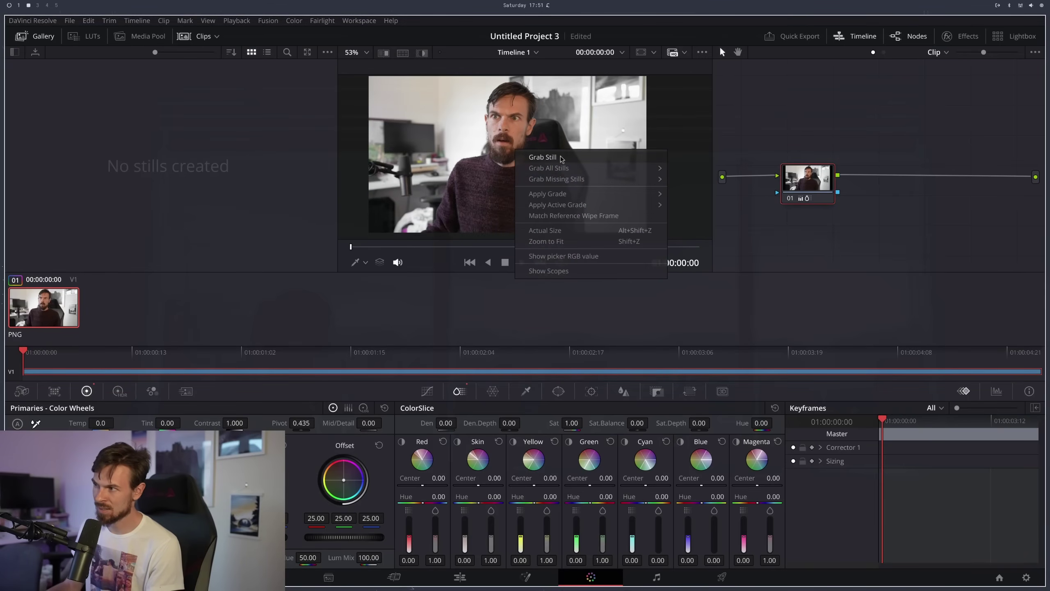
{"action": "key", "text": "Escape"}
{"action": "left_click", "coordinate": [722, 577]}
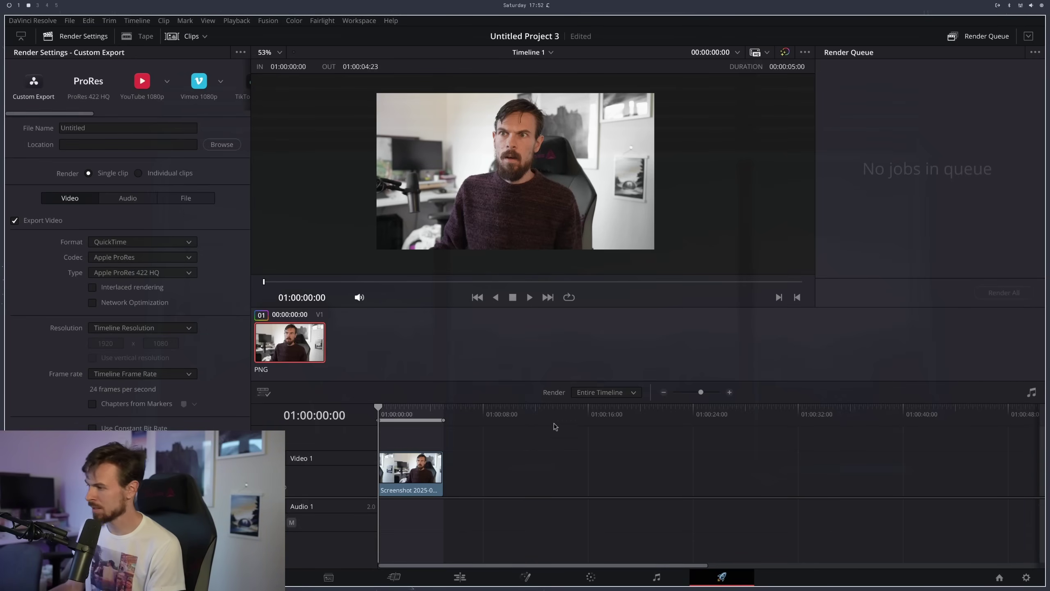
On the Fairlight page glance at Audio 1's dynamics settings, then switch to the Fusion page
{"action": "left_click", "coordinate": [644, 578]}
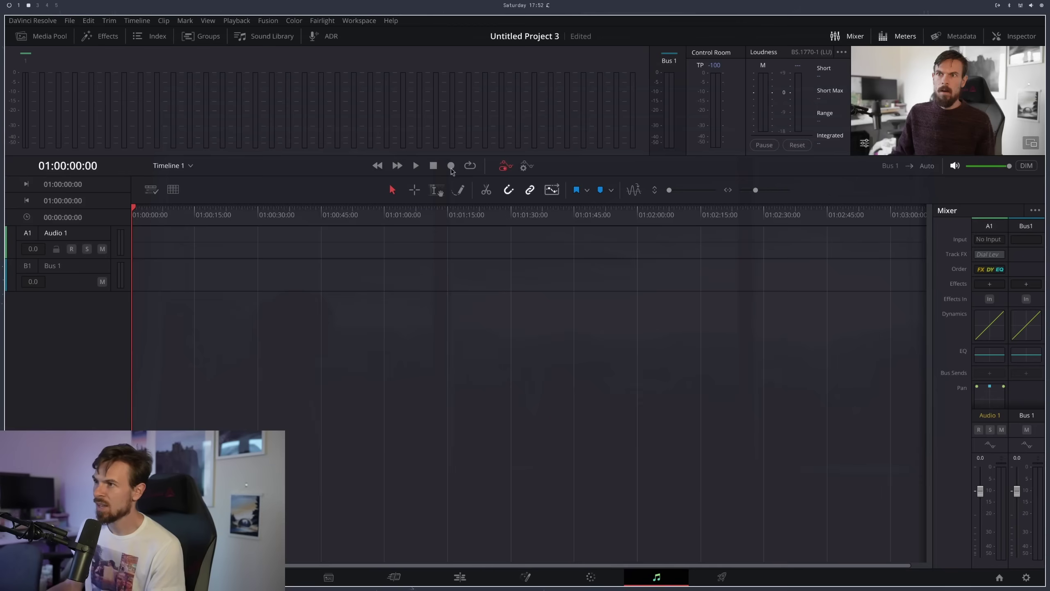
{"action": "double_click", "coordinate": [989, 331]}
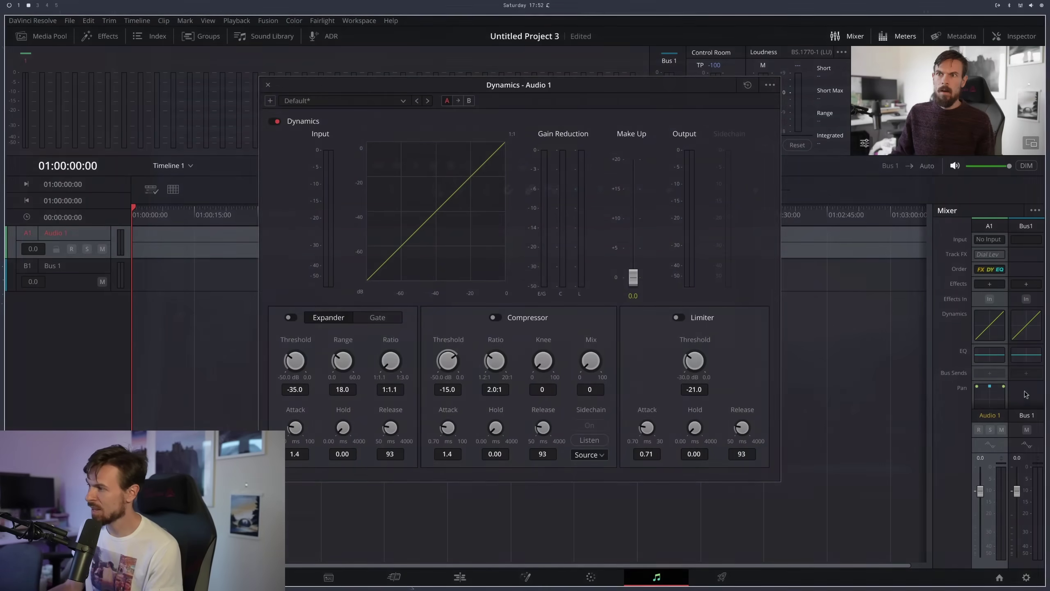
{"action": "key", "text": "Escape"}
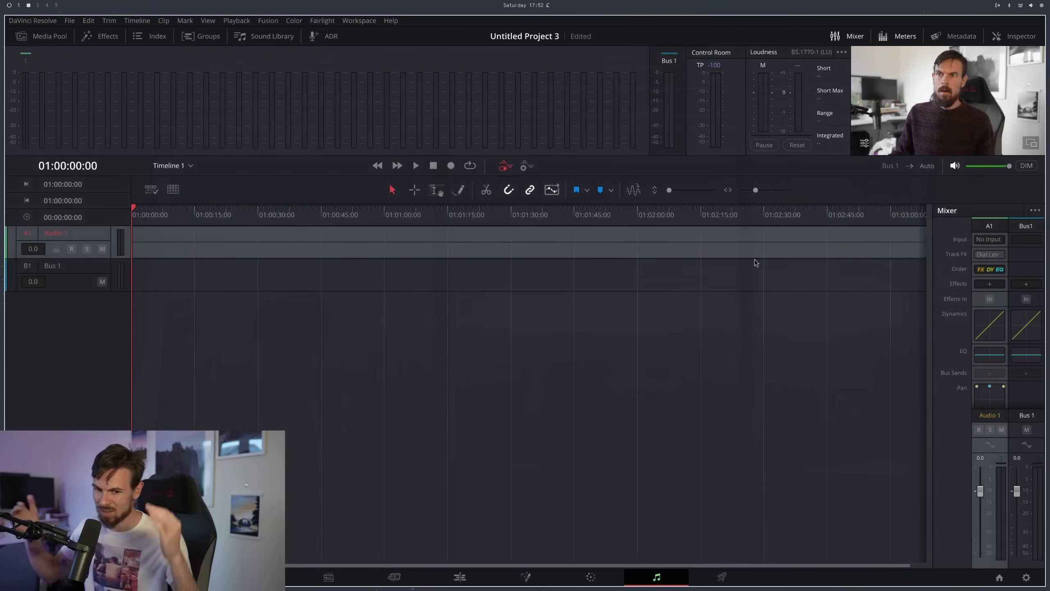
{"action": "left_click", "coordinate": [554, 578]}
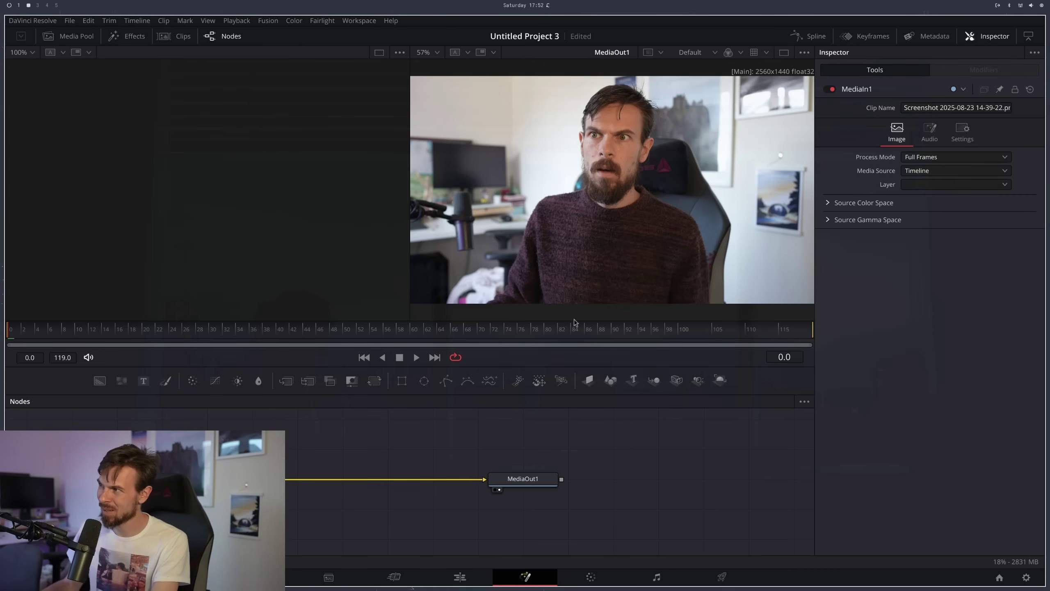
Close Resolve and take a region screenshot of most of the desktop via Capture > Screenshot > Region
{"action": "key", "text": "super+q"}
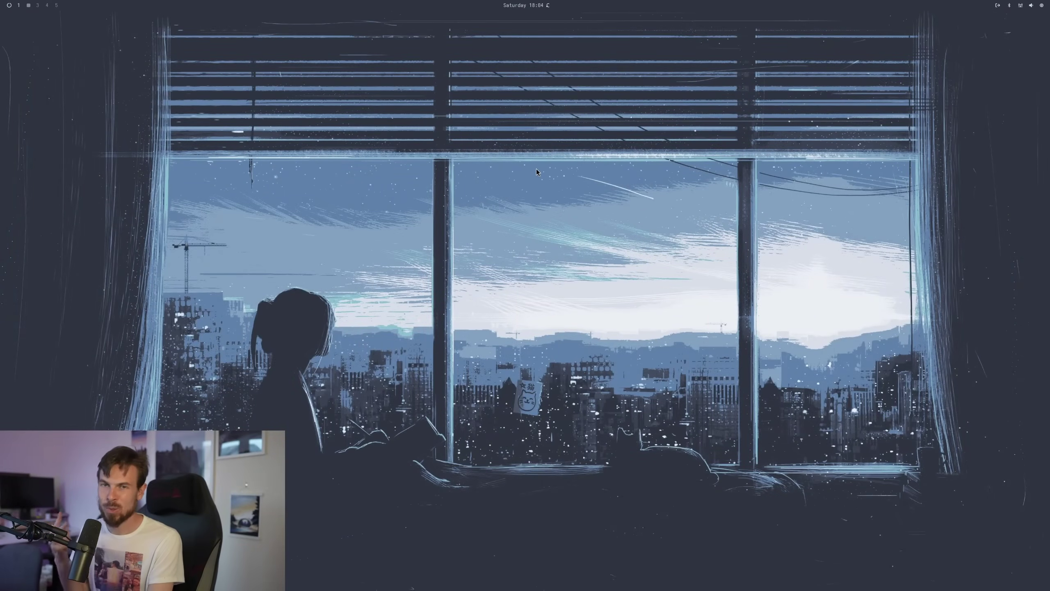
{"action": "key", "text": "super+alt+space"}
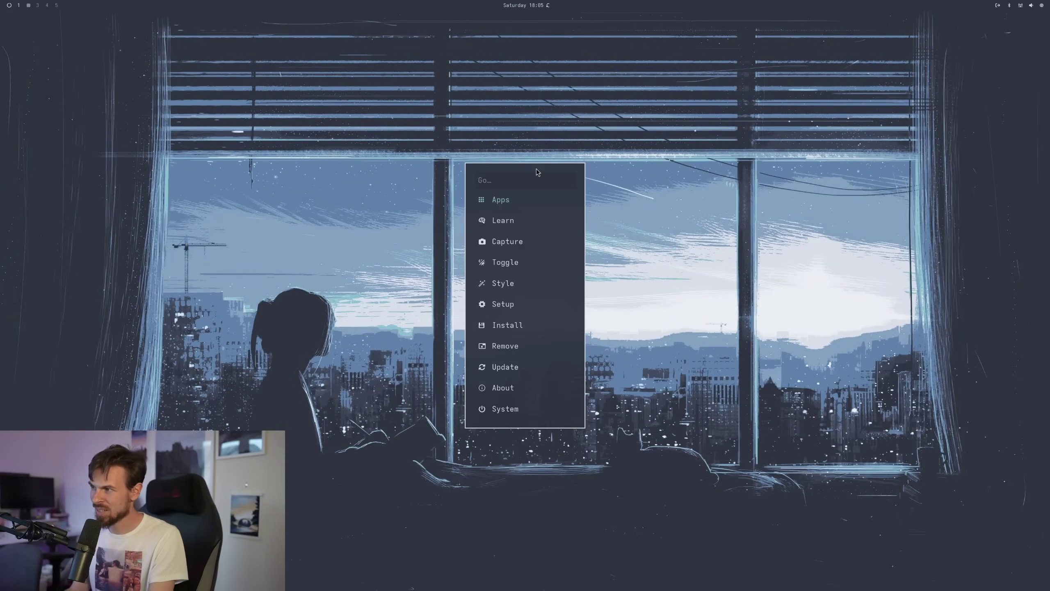
{"action": "key", "text": "Down"}
{"action": "key", "text": "Down"}
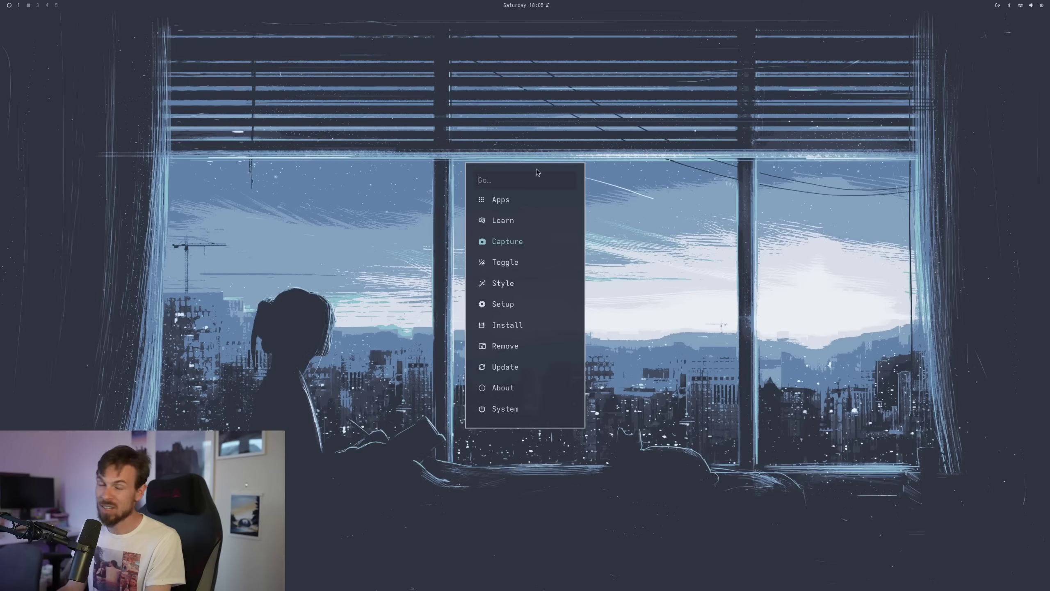
{"action": "key", "text": "Return"}
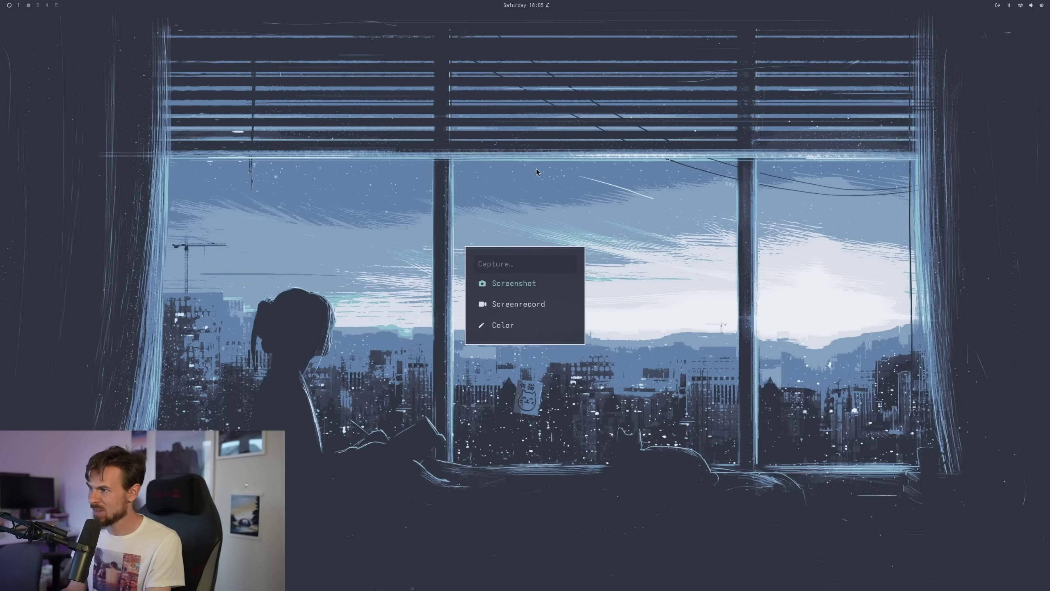
{"action": "key", "text": "Return"}
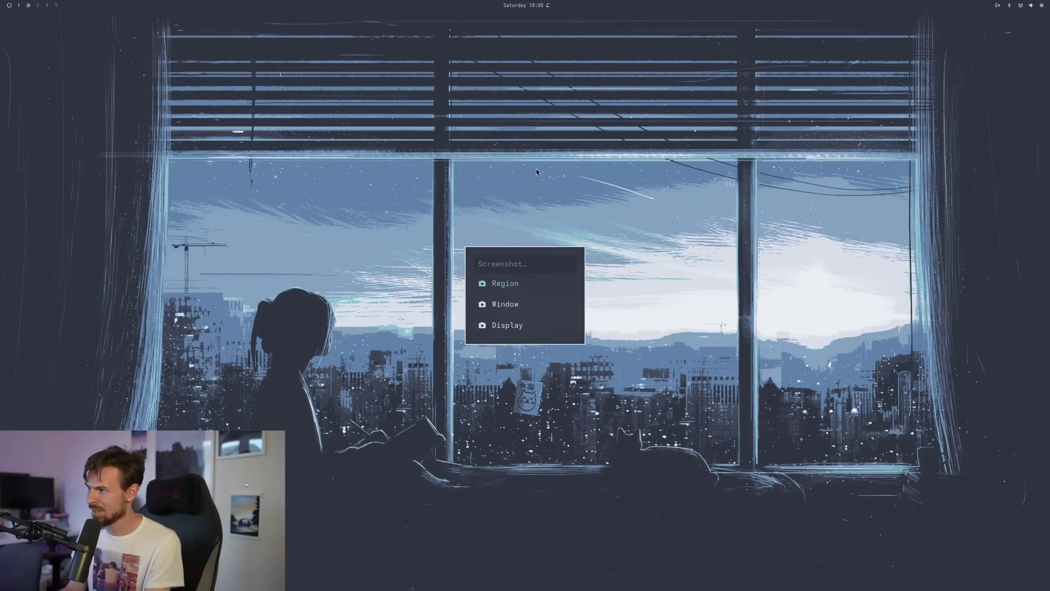
{"action": "key", "text": "Down"}
{"action": "key", "text": "Down"}
{"action": "key", "text": "Up"}
{"action": "key", "text": "Up"}
{"action": "key", "text": "Return"}
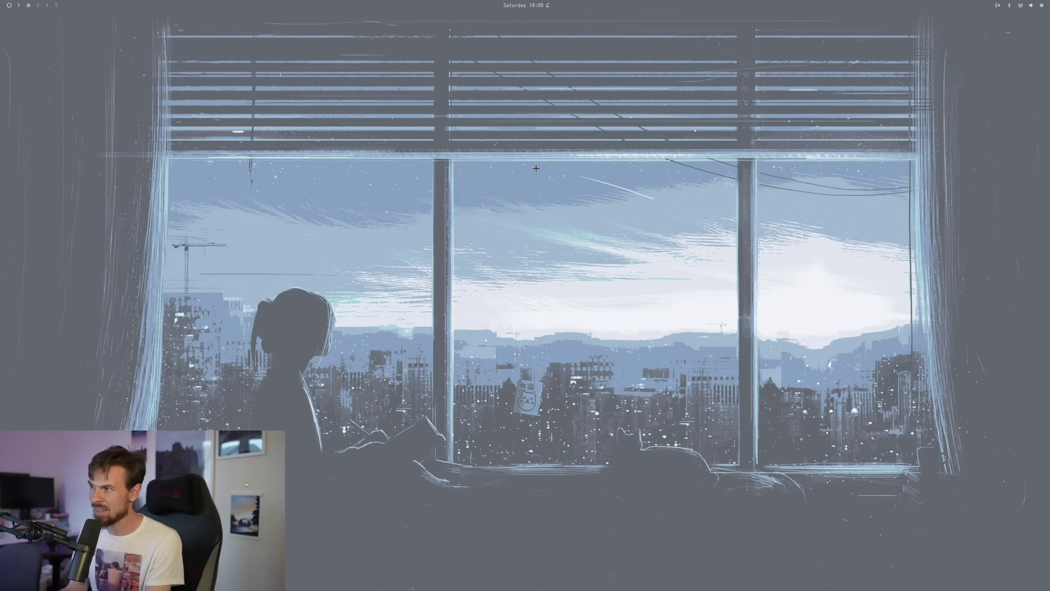
{"action": "mouse_move", "coordinate": [99, 3]}
{"action": "left_mouse_down"}
{"action": "mouse_move", "coordinate": [762, 453]}
{"action": "mouse_move", "coordinate": [766, 504]}
{"action": "left_mouse_up"}
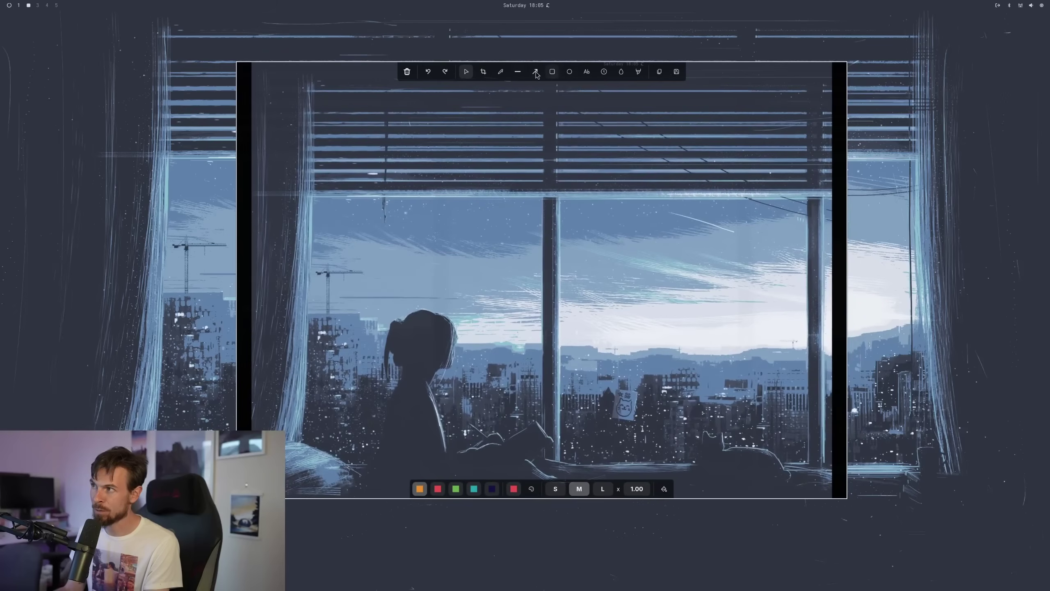
Draw an orange freehand squiggle over the figure and save as screenshot-2025-08-30_18-05-12.png in Pictures
{"action": "left_click", "coordinate": [500, 71]}
{"action": "mouse_move", "coordinate": [432, 238]}
{"action": "left_mouse_down"}
{"action": "mouse_move", "coordinate": [480, 279]}
{"action": "mouse_move", "coordinate": [378, 389]}
{"action": "mouse_move", "coordinate": [432, 250]}
{"action": "left_mouse_up"}
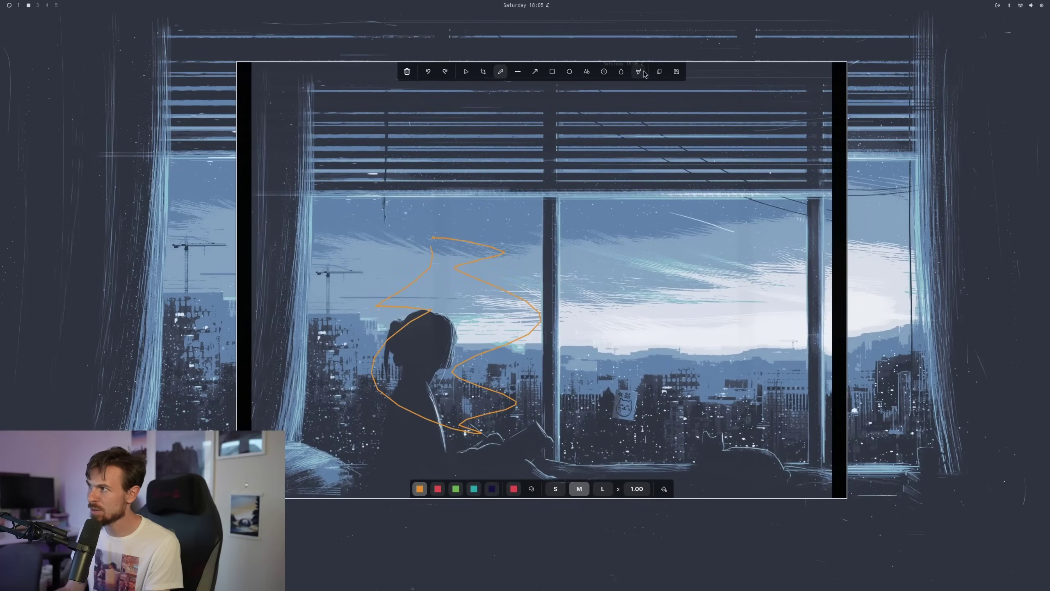
{"action": "left_click", "coordinate": [677, 72]}
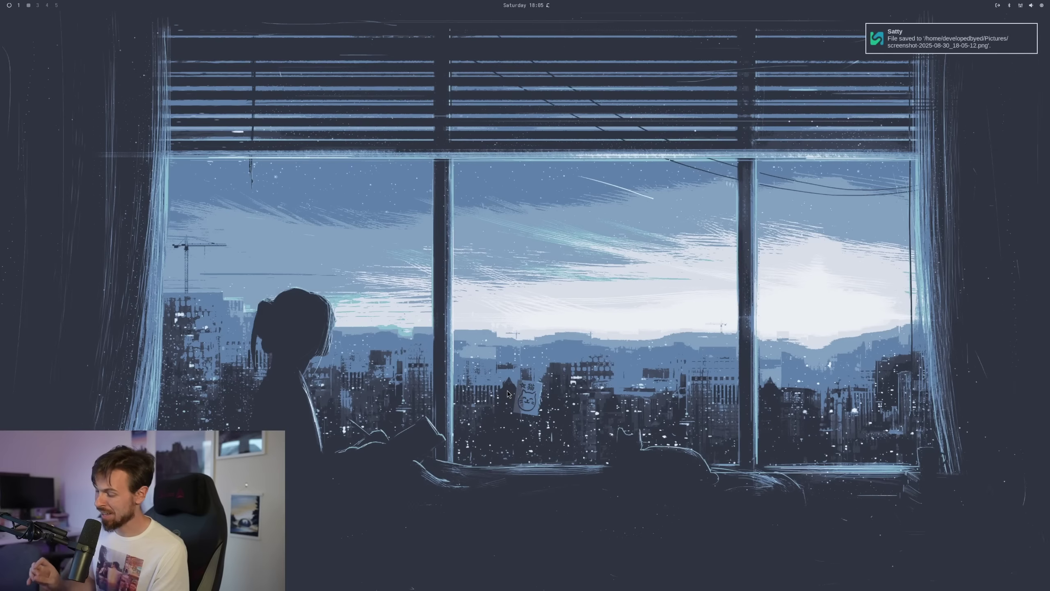
Use Capture > Color to sample #D8DEE9 from the wallpaper sky
{"action": "key", "text": "super+alt+space"}
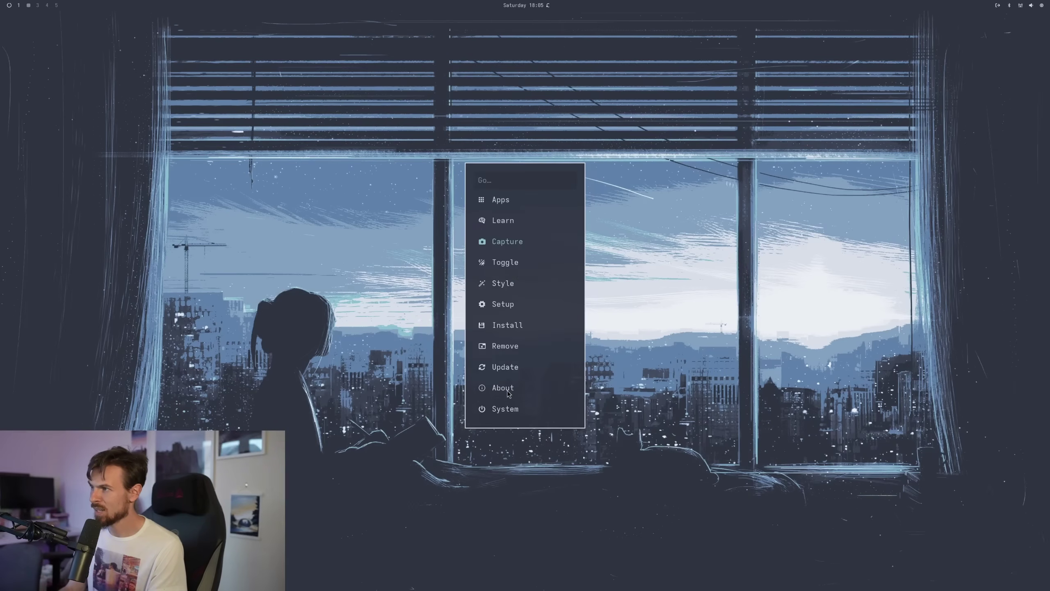
{"action": "key", "text": "Return"}
{"action": "key", "text": "Down"}
{"action": "key", "text": "Down"}
{"action": "key", "text": "Return"}
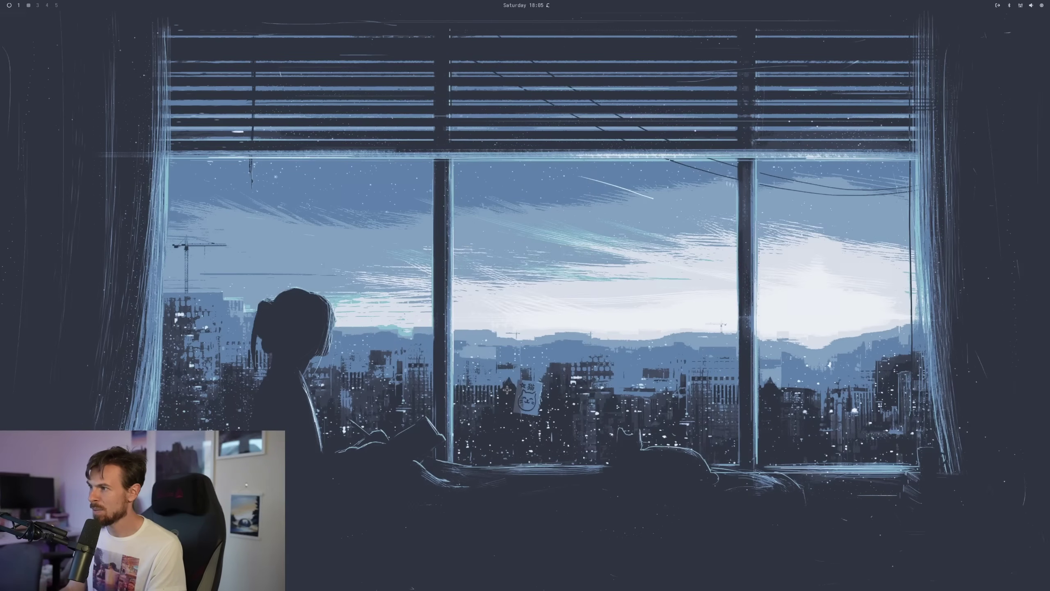
{"action": "left_click", "coordinate": [343, 314]}
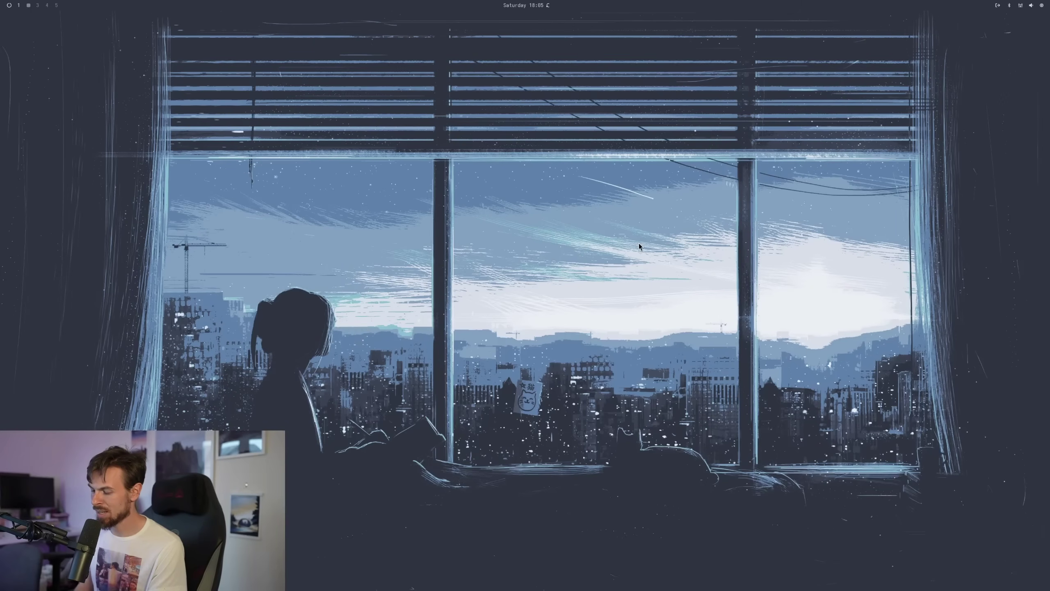
Toggle the ChatGPT window, try the app launcher with 'asdasd', then reopen the Omarchy menu
{"action": "key", "text": "super+c"}
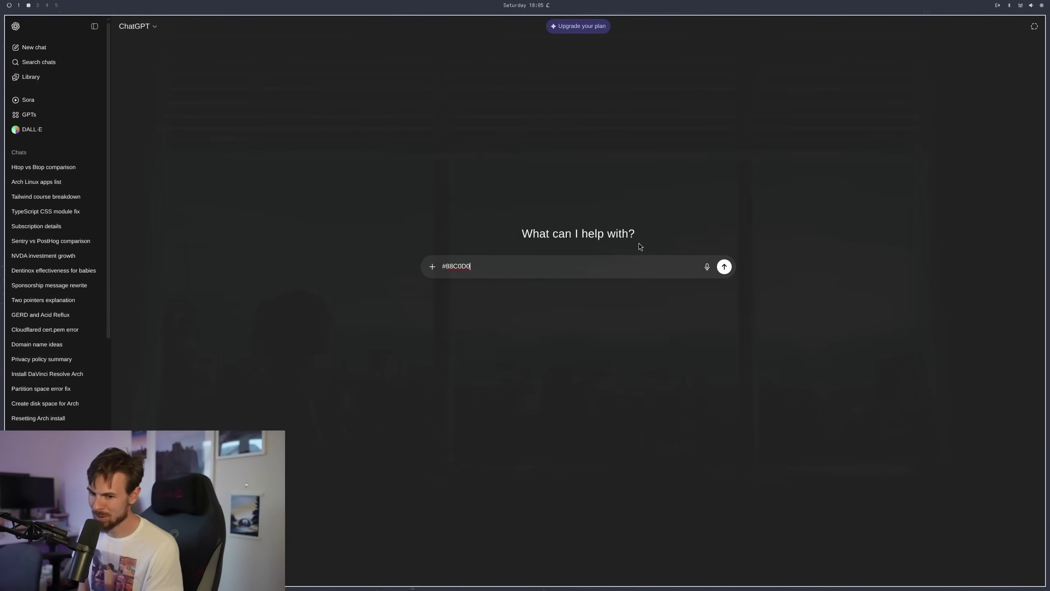
{"action": "key", "text": "super+c"}
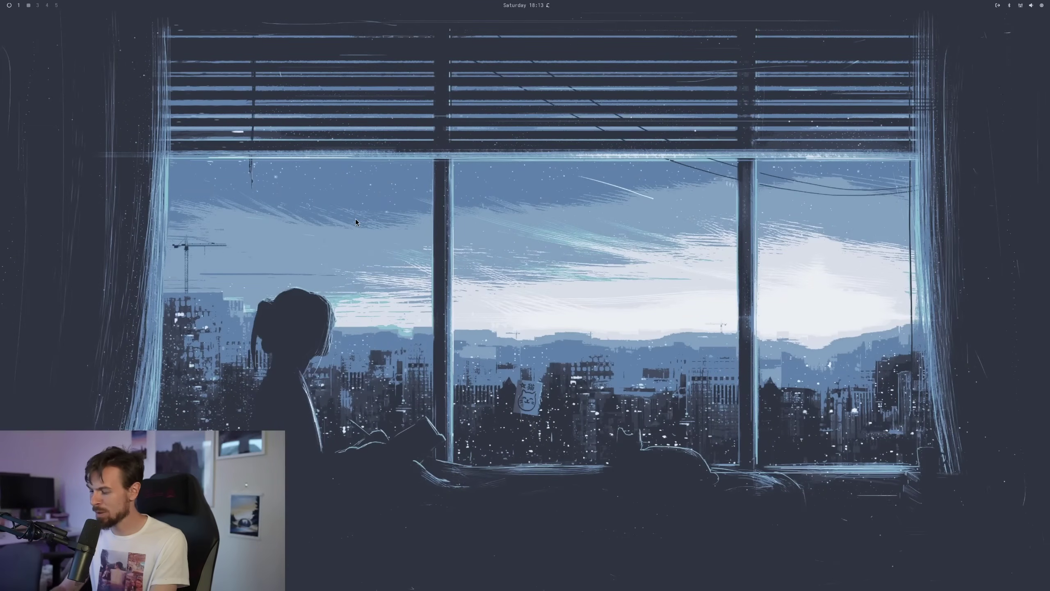
{"action": "key", "text": "super+space"}
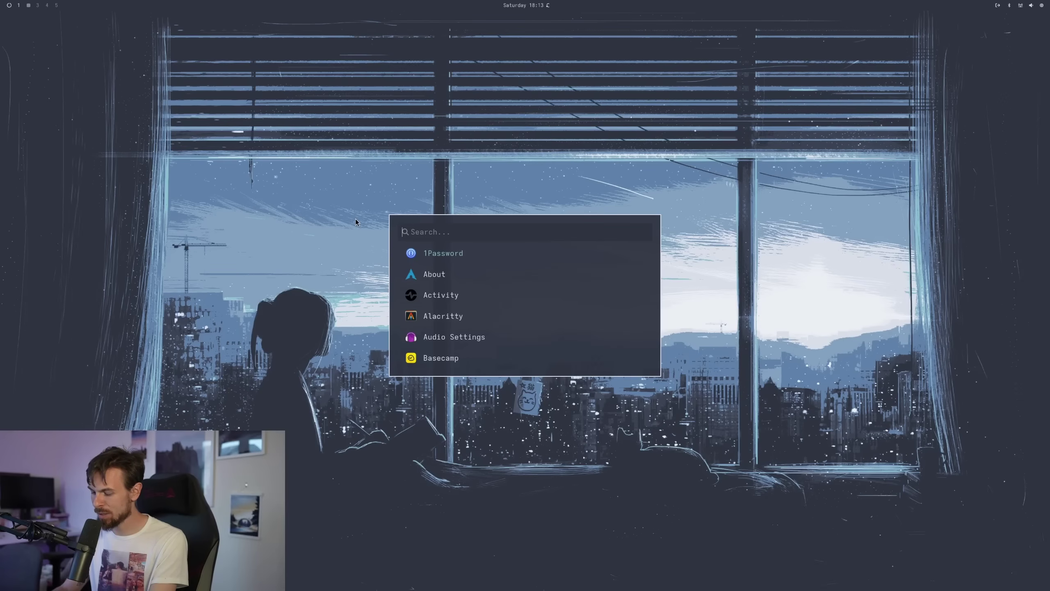
{"action": "type", "text": "asdasd"}
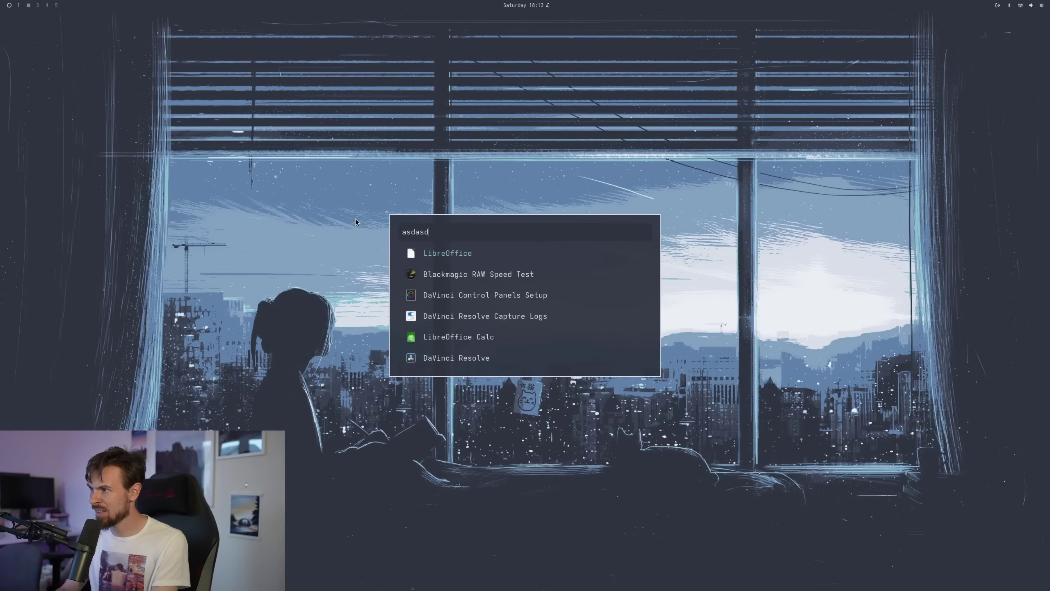
{"action": "key", "text": "Escape"}
{"action": "key", "text": "super+alt+space"}
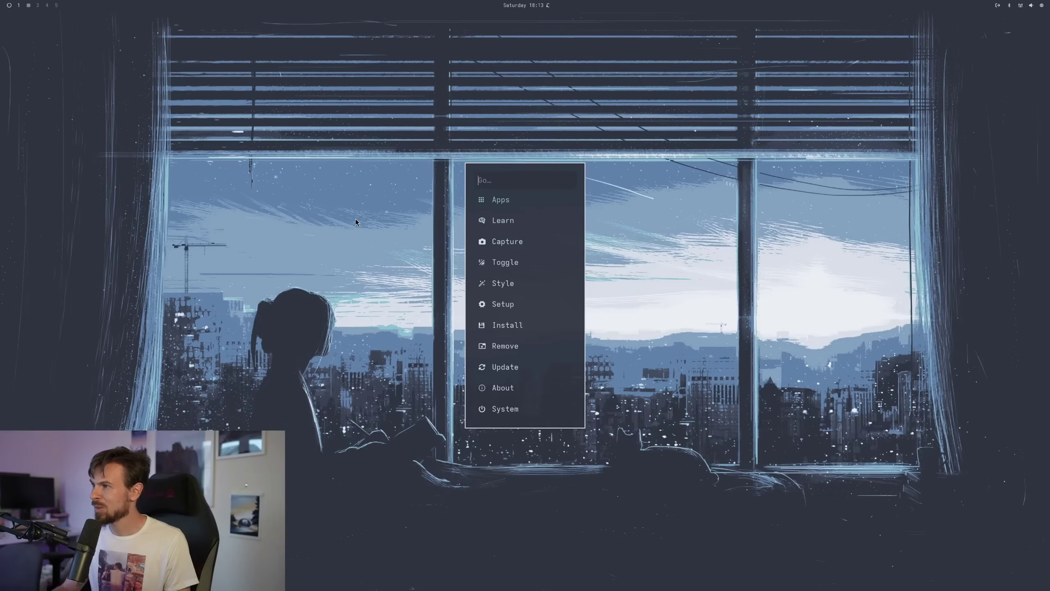
Reopen the Omarchy menu and go to Install > Package using 'inst'
{"action": "key", "text": "Return"}
{"action": "key", "text": "Escape"}
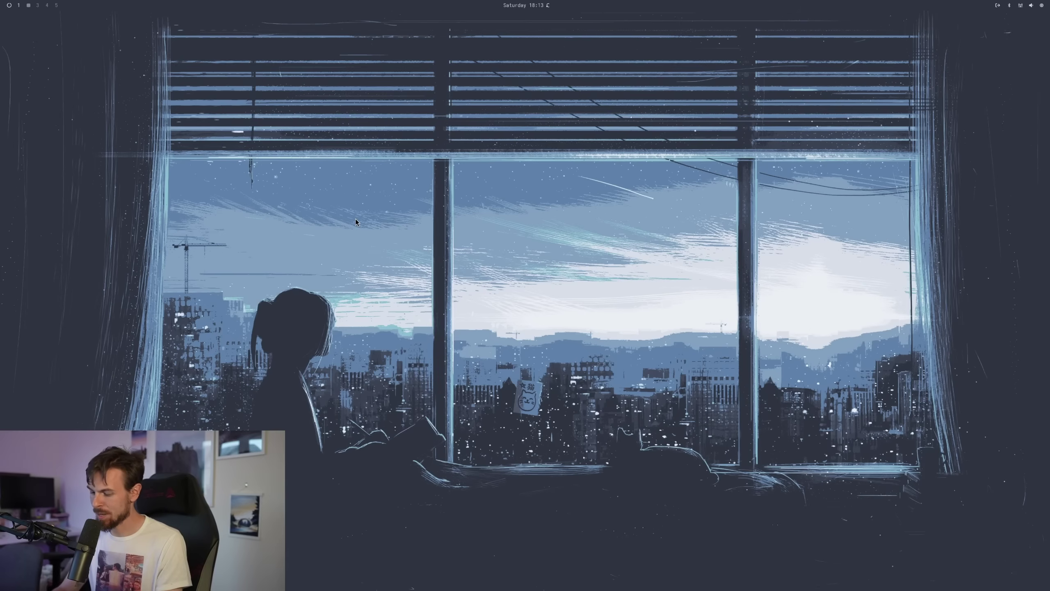
{"action": "key", "text": "super+alt+space"}
{"action": "type", "text": "inst"}
{"action": "key", "text": "Return"}
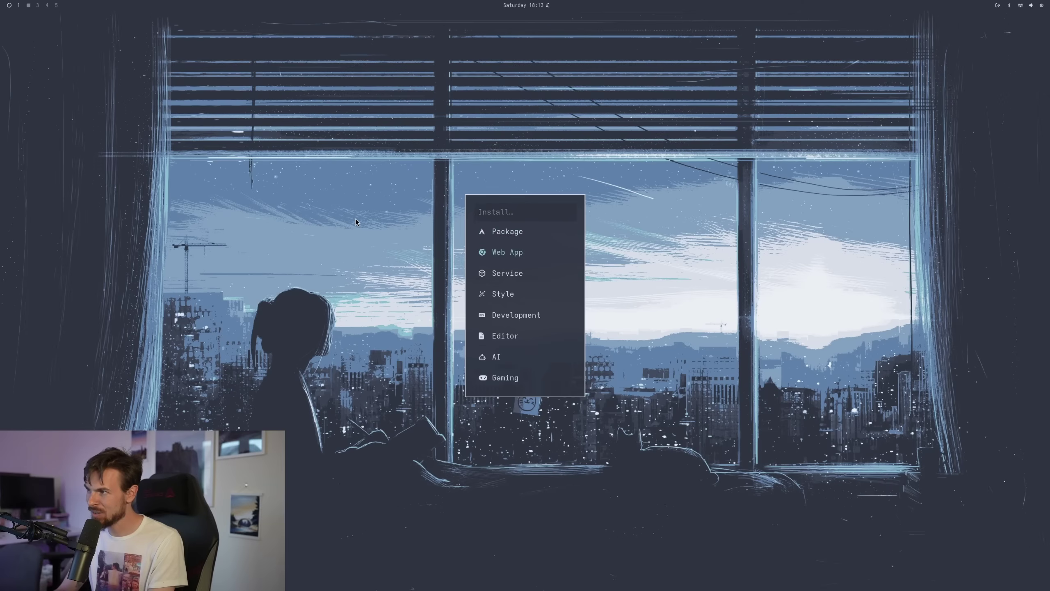
{"action": "key", "text": "Return"}
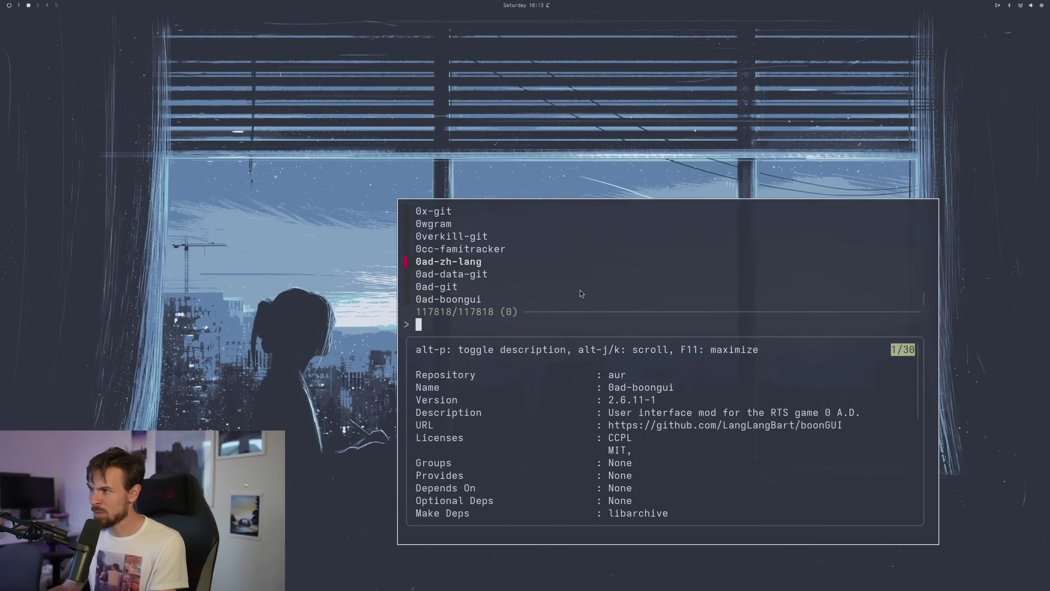
Search the package list for 'davinci', browse the matches, and close it without installing
{"action": "left_click", "coordinate": [579, 291]}
{"action": "type", "text": "davinci"}
{"action": "key", "text": "Up"}
{"action": "key", "text": "Up"}
{"action": "key", "text": "Up"}
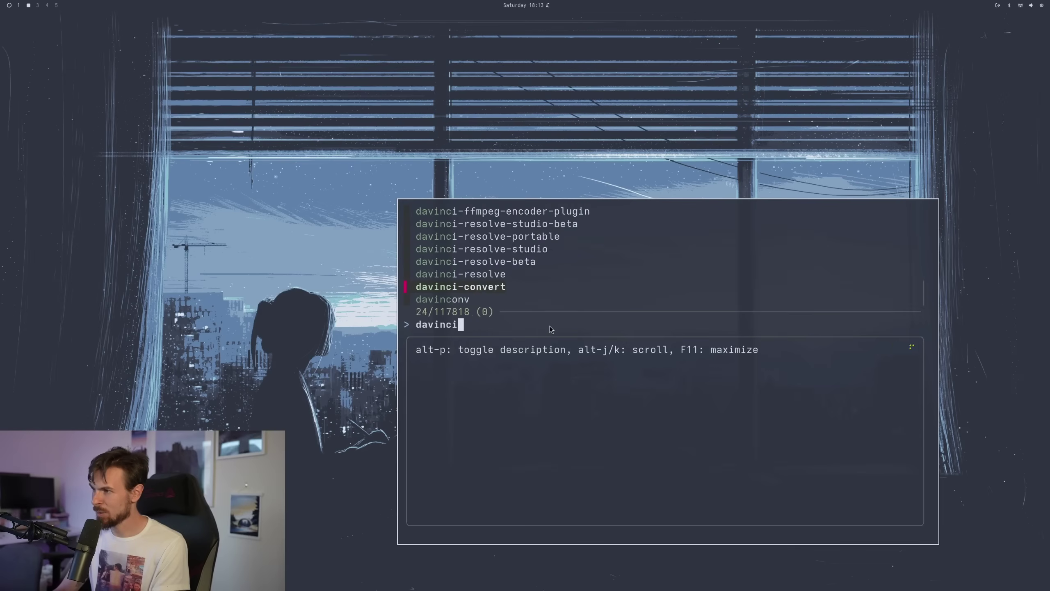
{"action": "key", "text": "Up"}
{"action": "key", "text": "Up"}
{"action": "key", "text": "Up"}
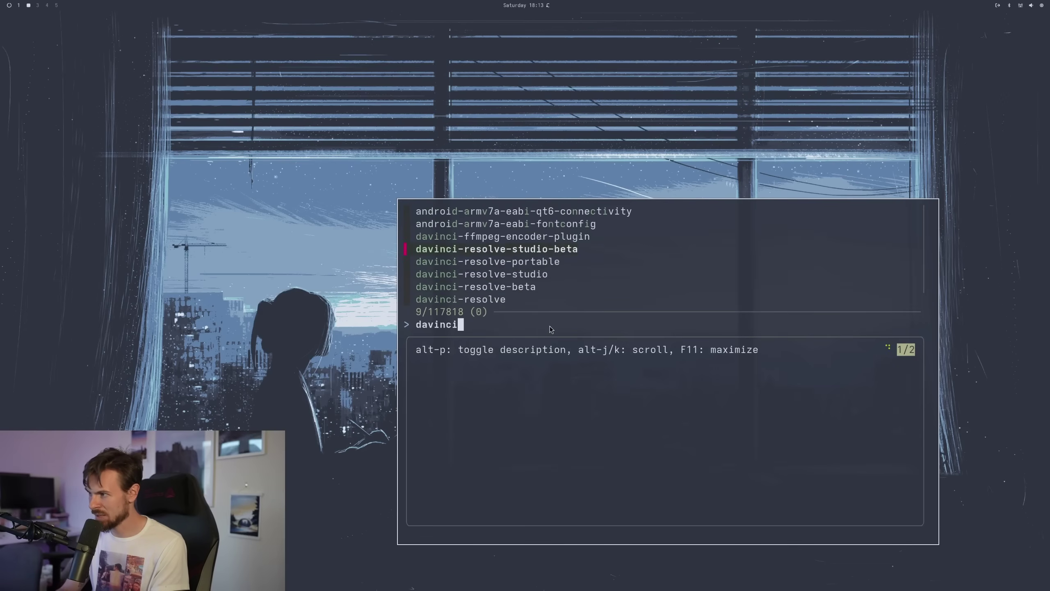
{"action": "key", "text": "Escape"}
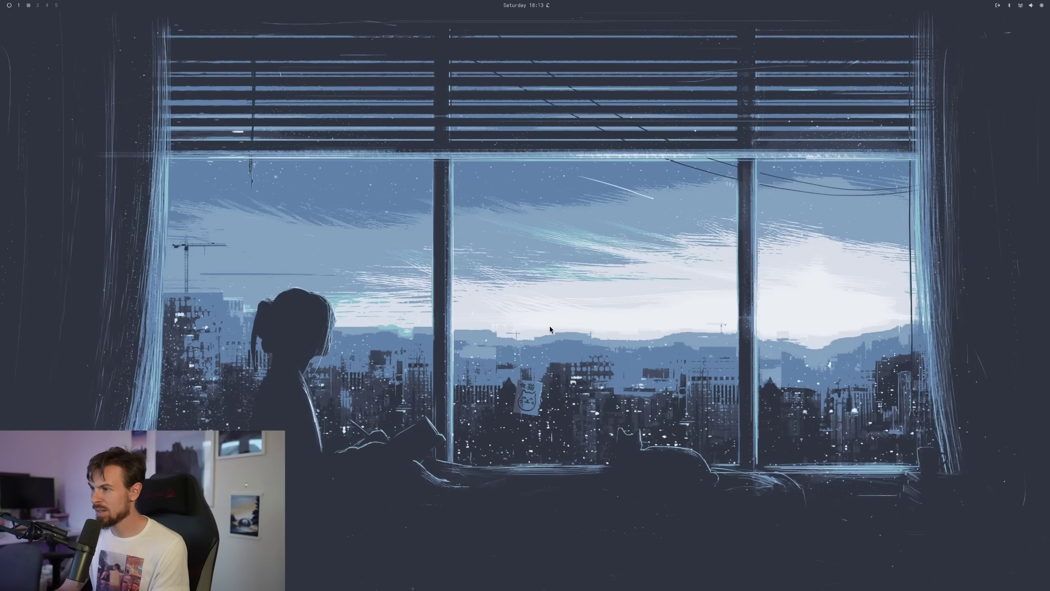
Paste #88C0D0 from clipboard history into ChatGPT and close the window
{"action": "key", "text": "super+ctrl+v"}
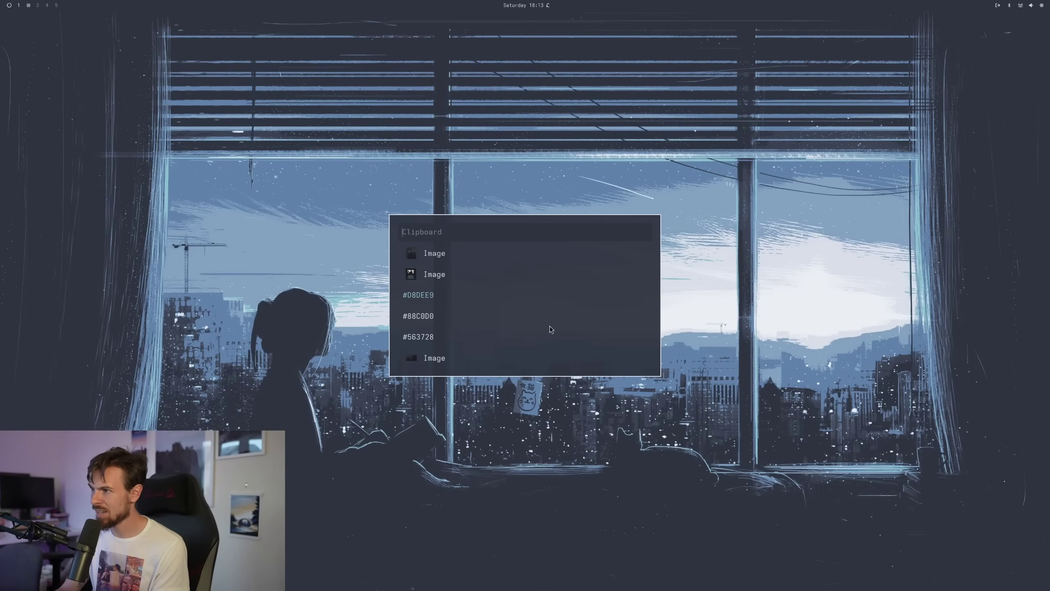
{"action": "left_click", "coordinate": [421, 306]}
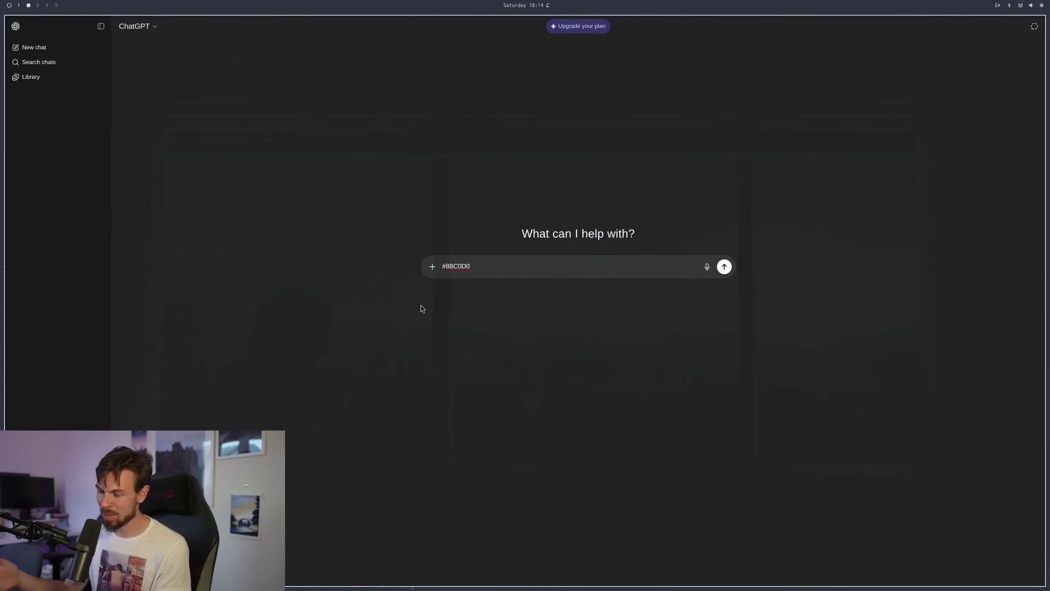
{"action": "key", "text": "super+w"}
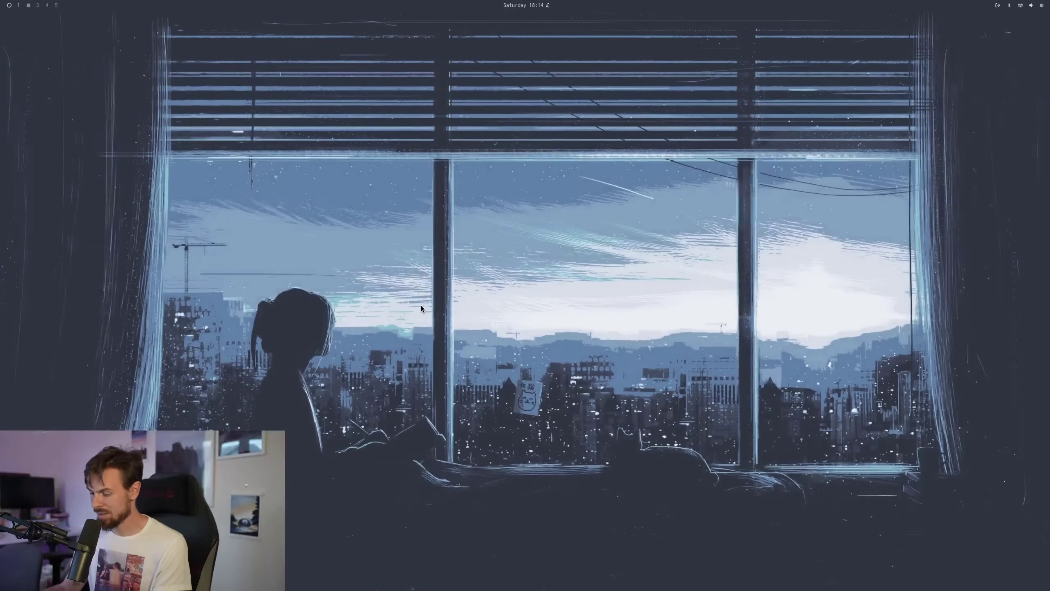
Paste #88C0D0 again plus the screenshot image into ChatGPT's prompt, then close ChatGPT
{"action": "key", "text": "super+alt+space"}
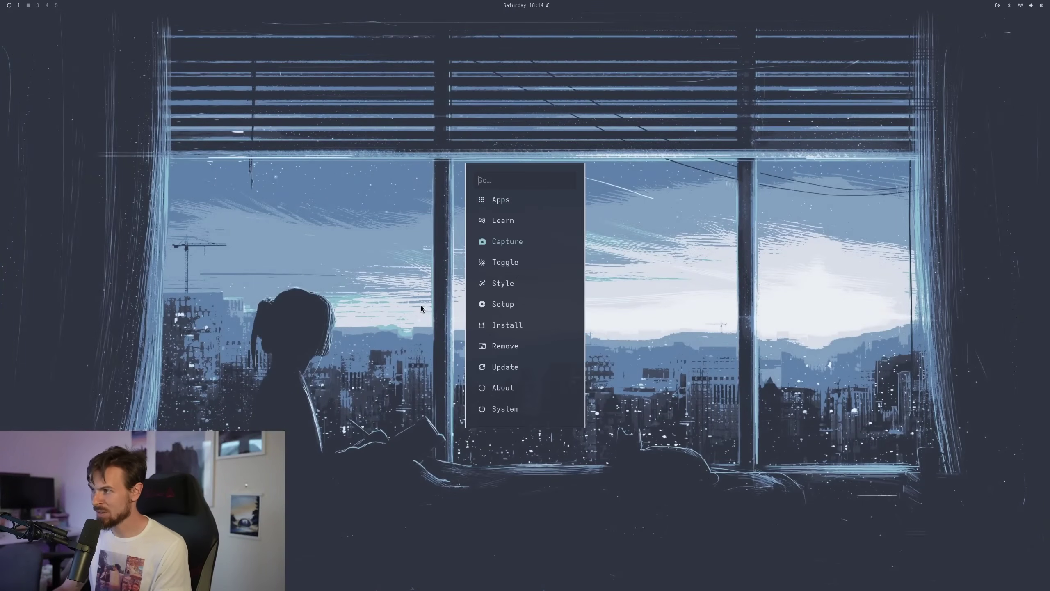
{"action": "key", "text": "super+ctrl+v"}
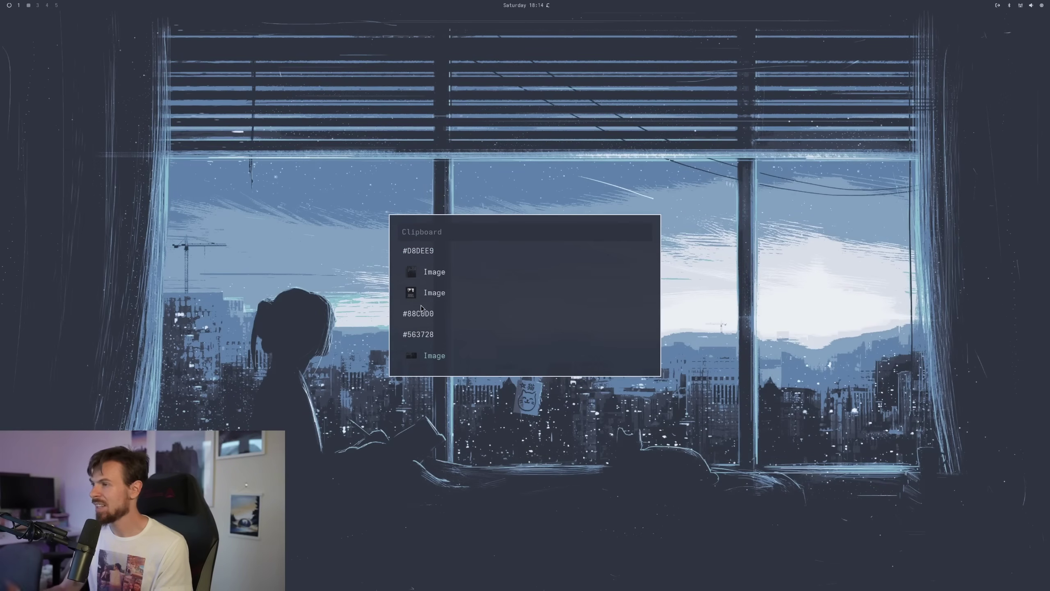
{"action": "left_click", "coordinate": [421, 307]}
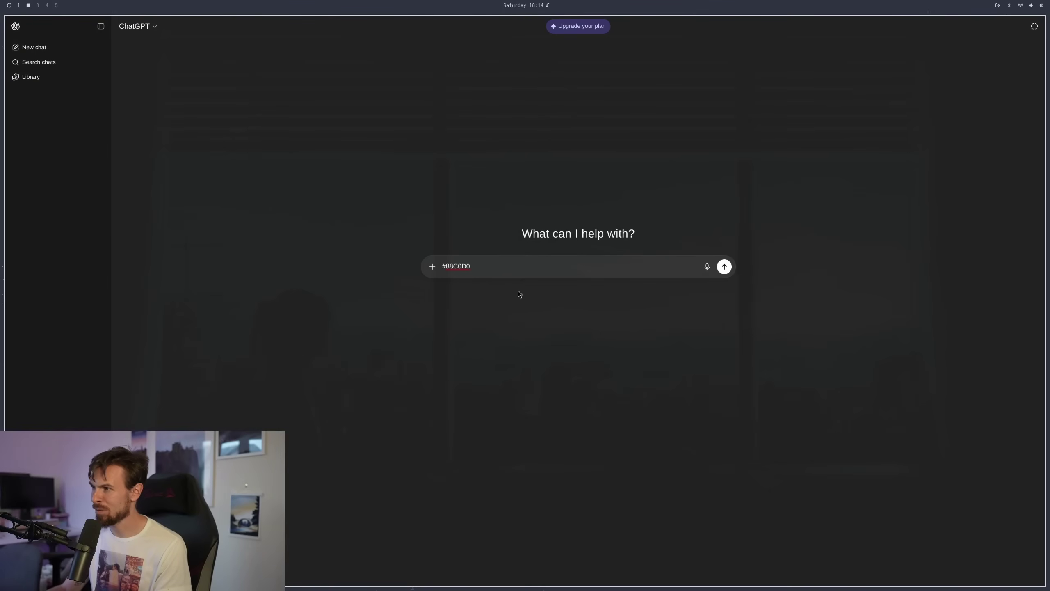
{"action": "key", "text": "ctrl+v"}
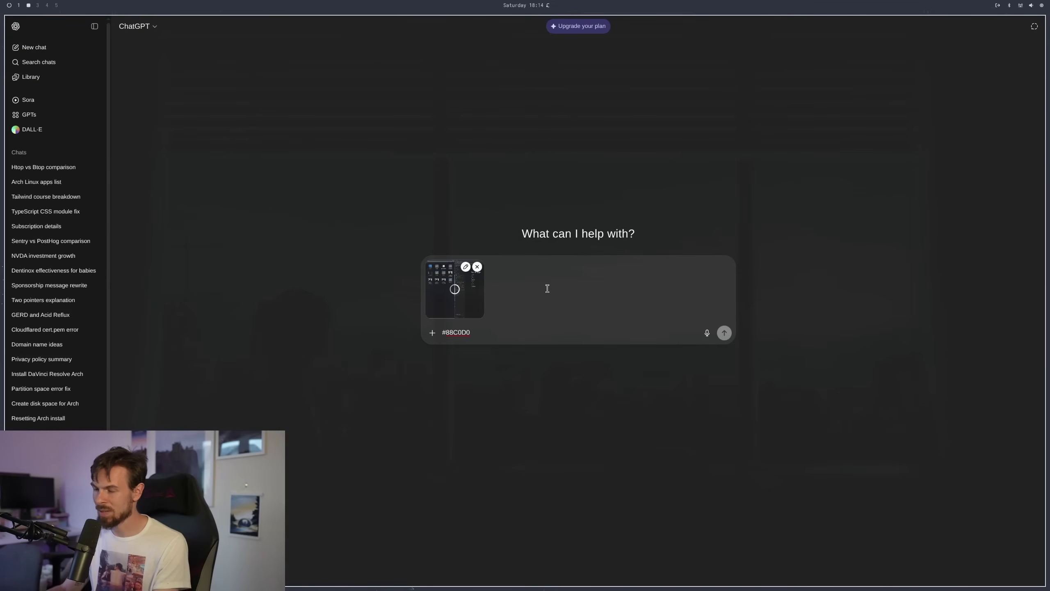
{"action": "key", "text": "super+w"}
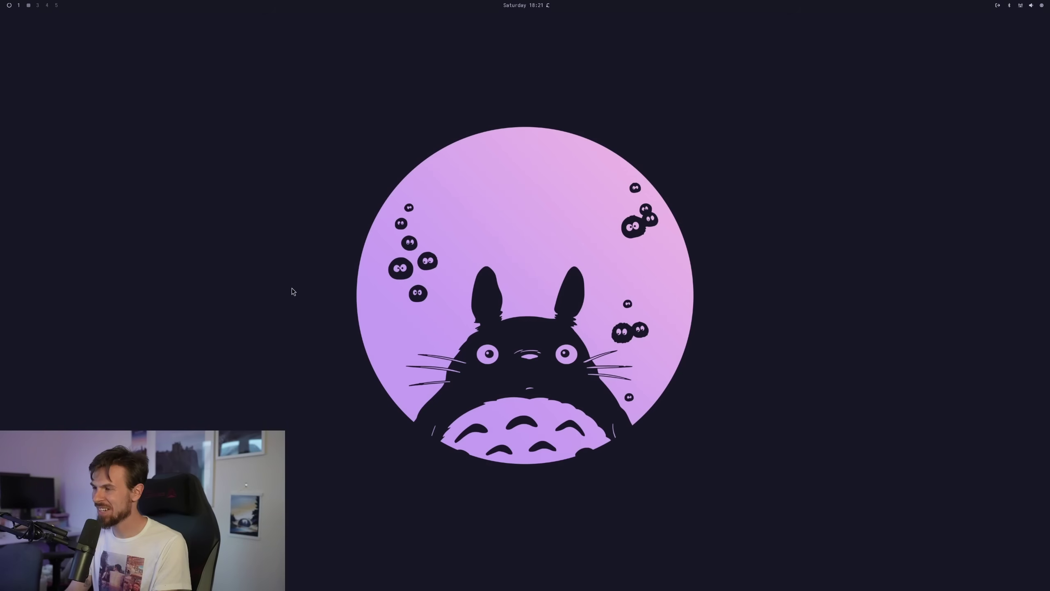
In a new Alacritty terminal, cd into Documents and list its folders with ls
{"action": "key", "text": "super+Return"}
{"action": "type", "text": "cd "}
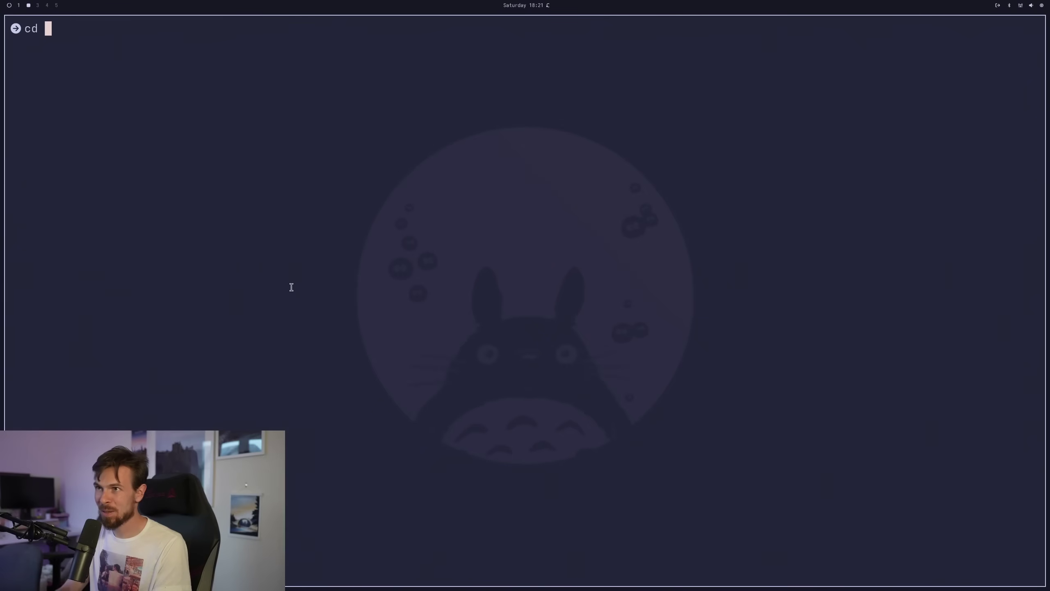
{"action": "type", "text": "Documents"}
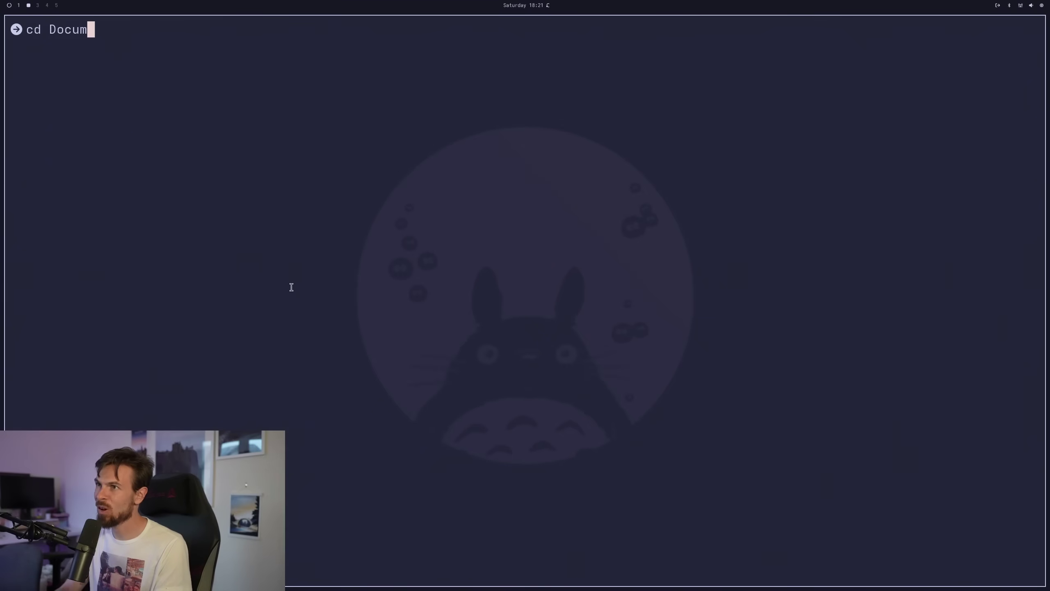
{"action": "key", "text": "Return"}
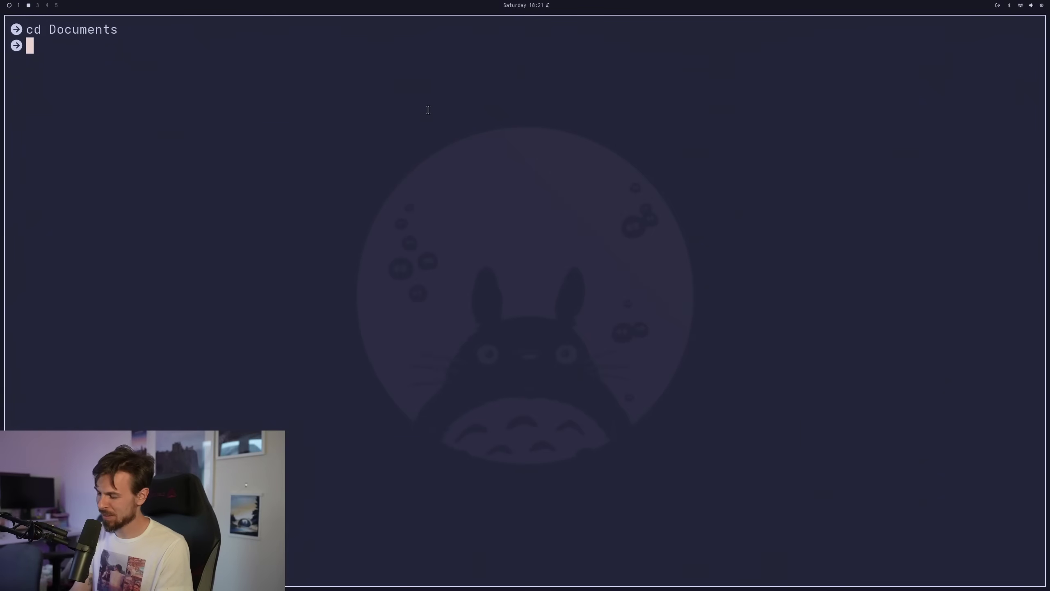
{"action": "type", "text": "ls"}
{"action": "key", "text": "Return"}
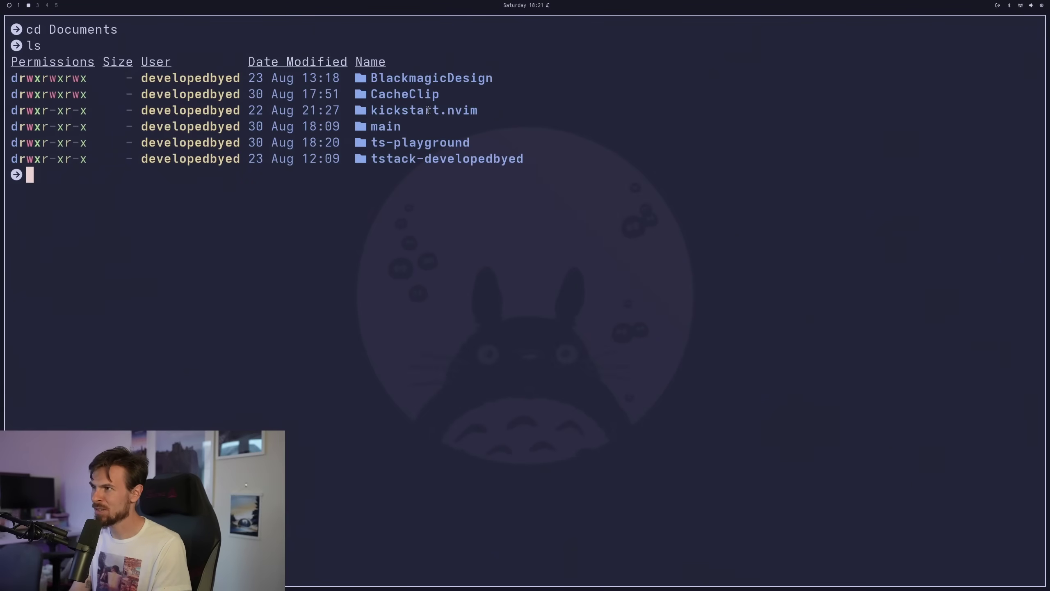
Enter the tstack-developedbyed folder and launch nvim there
{"action": "type", "text": "cd tstack-"}
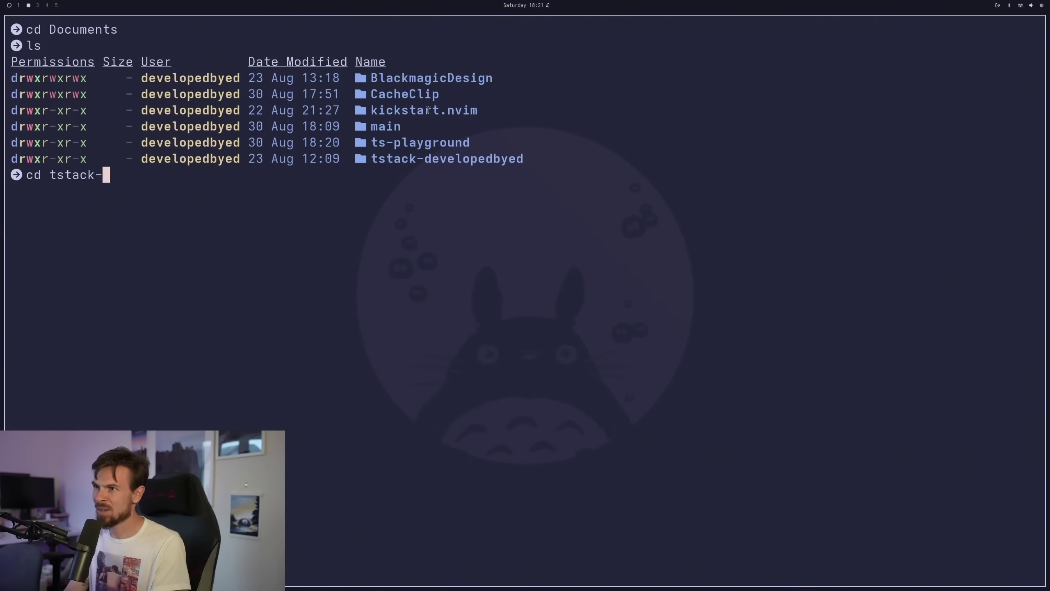
{"action": "type", "text": "developed"}
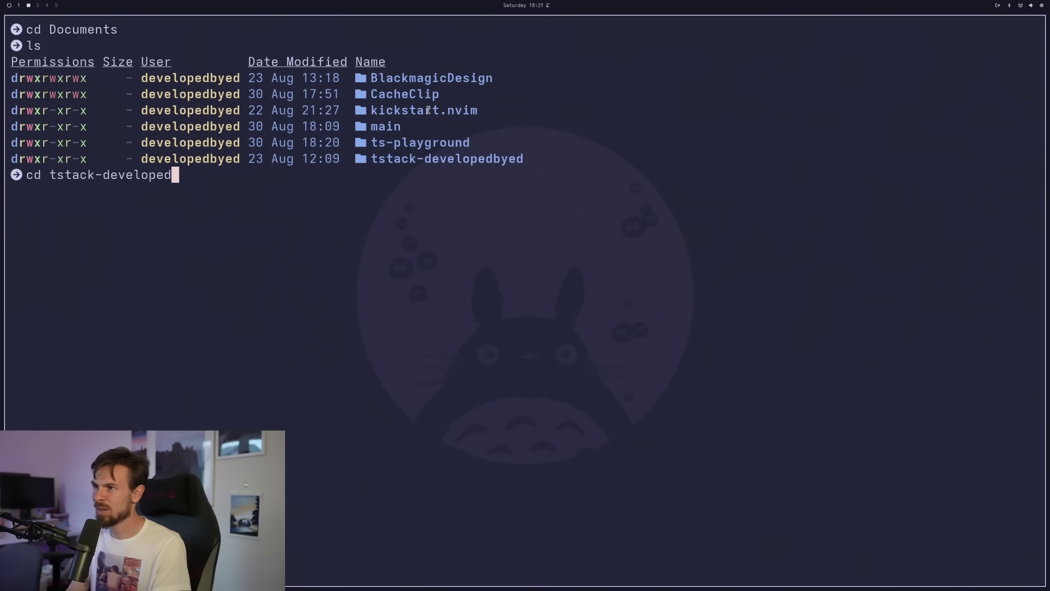
{"action": "key", "text": "Return"}
{"action": "type", "text": "nvim"}
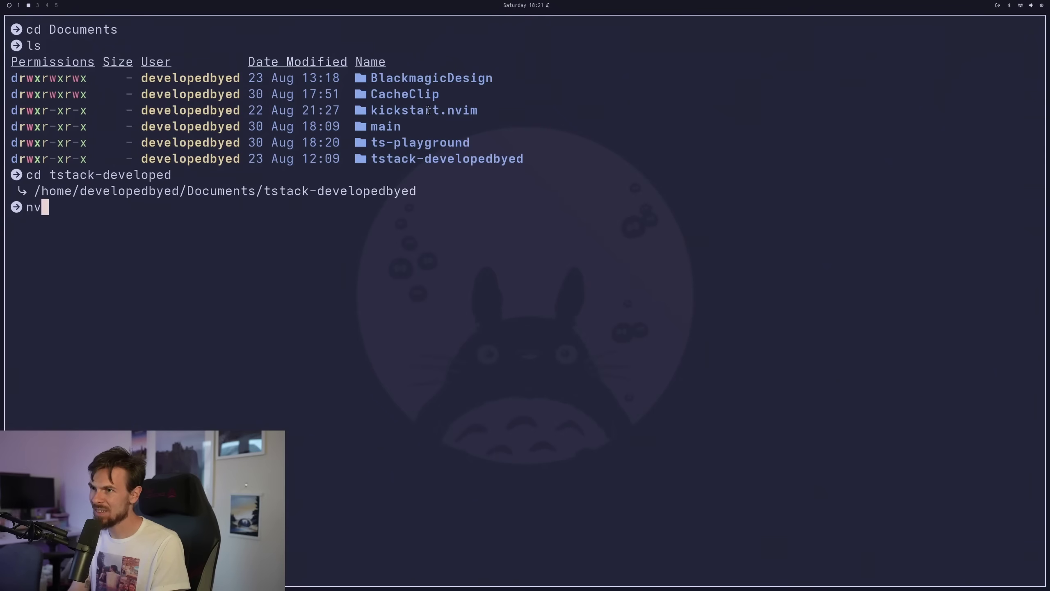
{"action": "key", "text": "Return"}
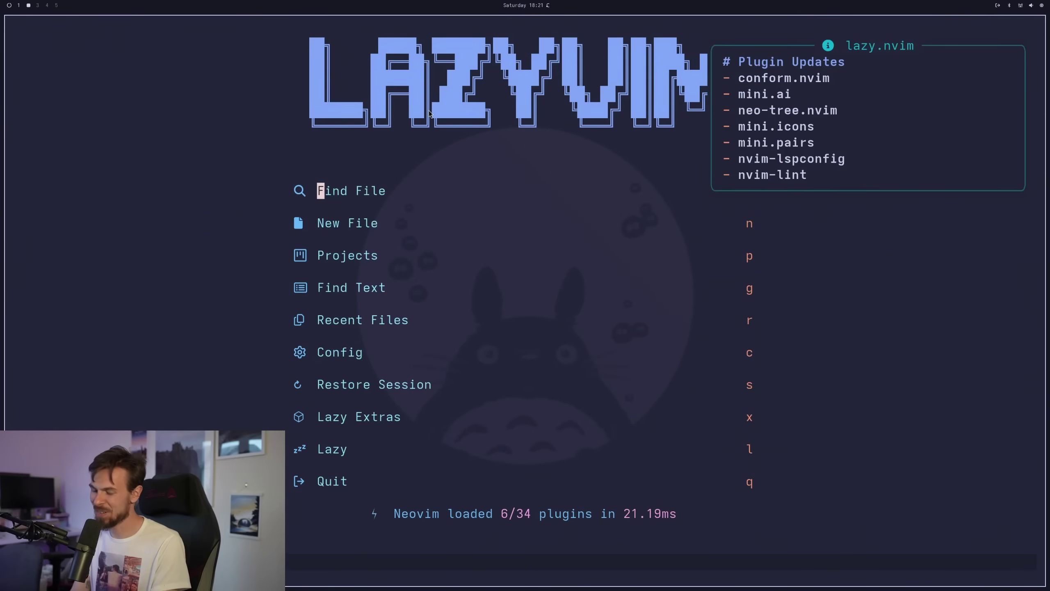
Quit Neovim and relaunch it in the project folder
{"action": "key", "text": "q"}
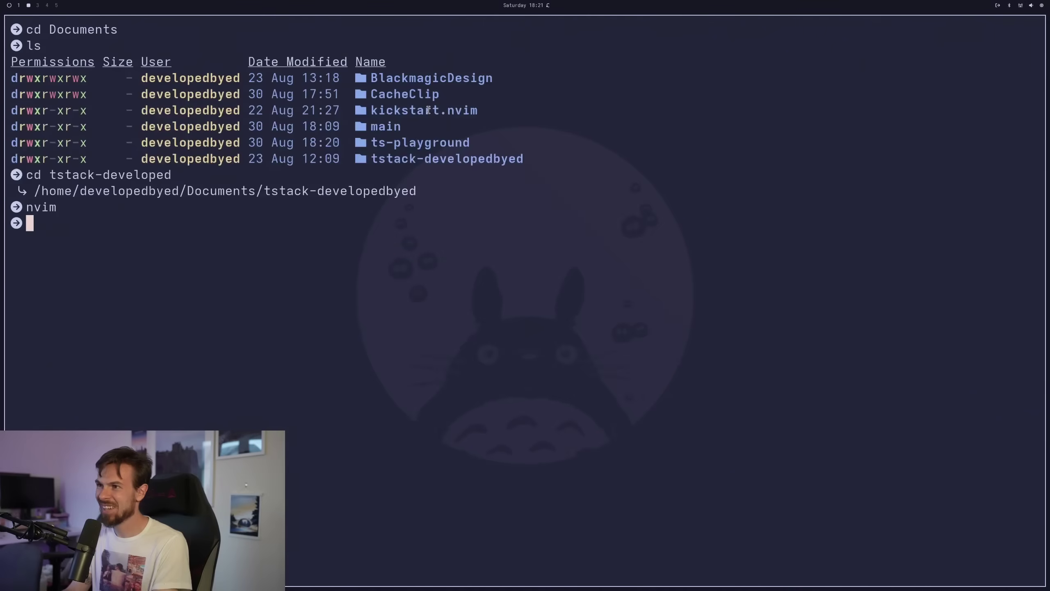
{"action": "key", "text": "Up"}
{"action": "key", "text": "Return"}
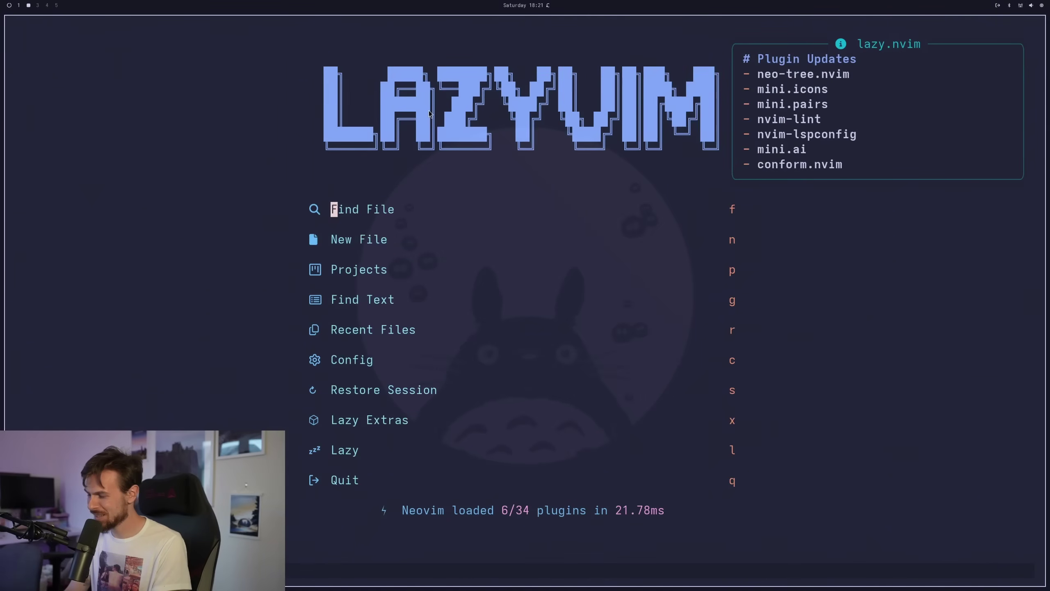
Open drizzle.config.ts via Find File and move the cursor into its database url line
{"action": "key", "text": "f"}
{"action": "key", "text": "Down"}
{"action": "key", "text": "Down"}
{"action": "key", "text": "Down"}
{"action": "key", "text": "Down"}
{"action": "key", "text": "Down"}
{"action": "key", "text": "Down"}
{"action": "key", "text": "Down"}
{"action": "key", "text": "Down"}
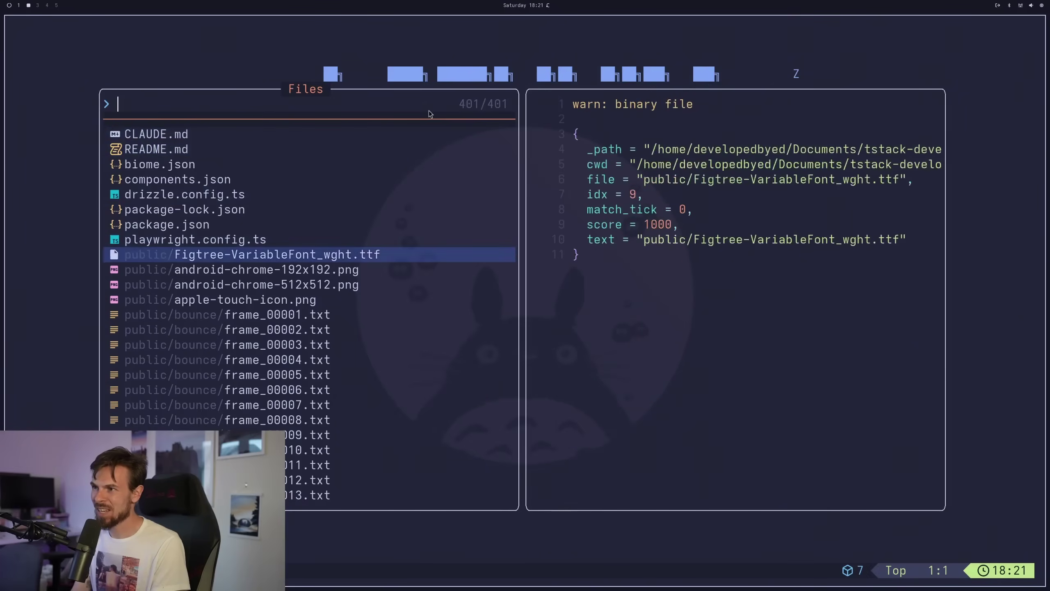
{"action": "key", "text": "Down"}
{"action": "key", "text": "Down"}
{"action": "key", "text": "Up"}
{"action": "key", "text": "Up"}
{"action": "key", "text": "Up"}
{"action": "key", "text": "Up"}
{"action": "key", "text": "Up"}
{"action": "key", "text": "Up"}
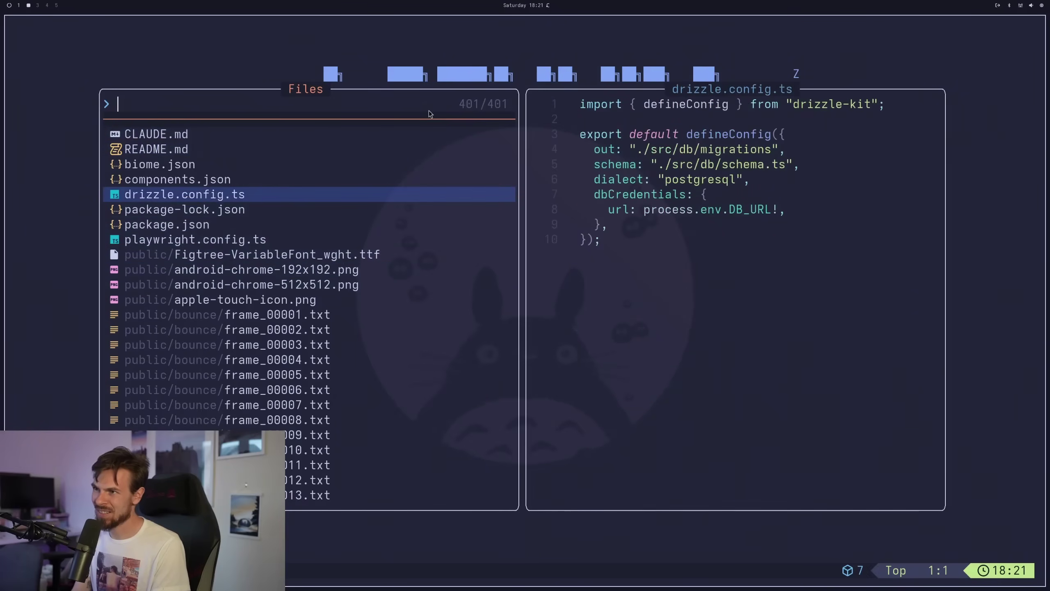
{"action": "key", "text": "Return"}
{"action": "key", "text": "j"}
{"action": "key", "text": "j"}
{"action": "key", "text": "j"}
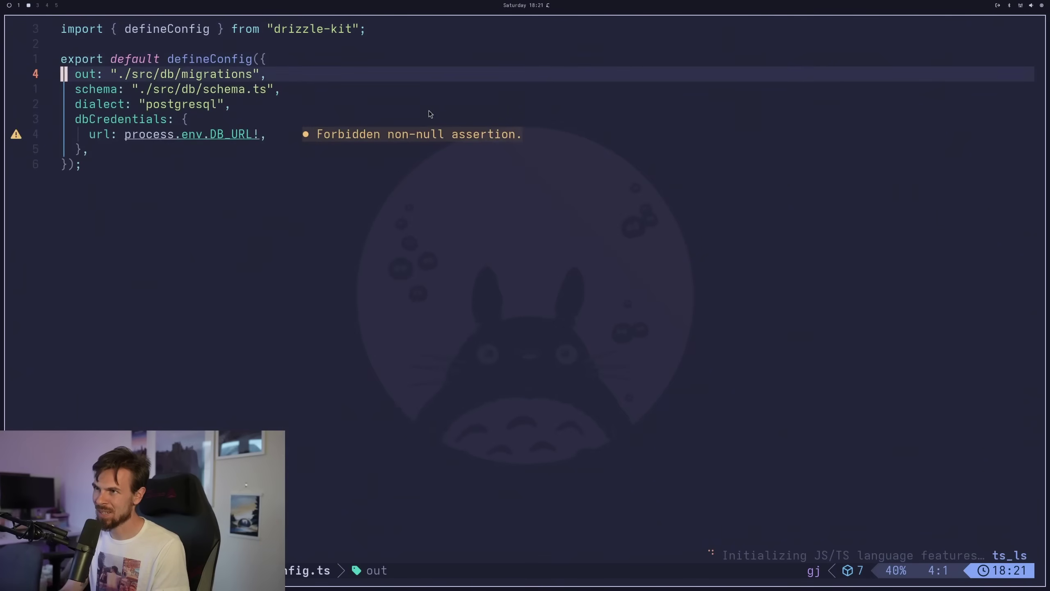
{"action": "key", "text": "j"}
{"action": "key", "text": "j"}
{"action": "key", "text": "j"}
{"action": "key", "text": "j"}
{"action": "key", "text": "l"}
{"action": "key", "text": "l"}
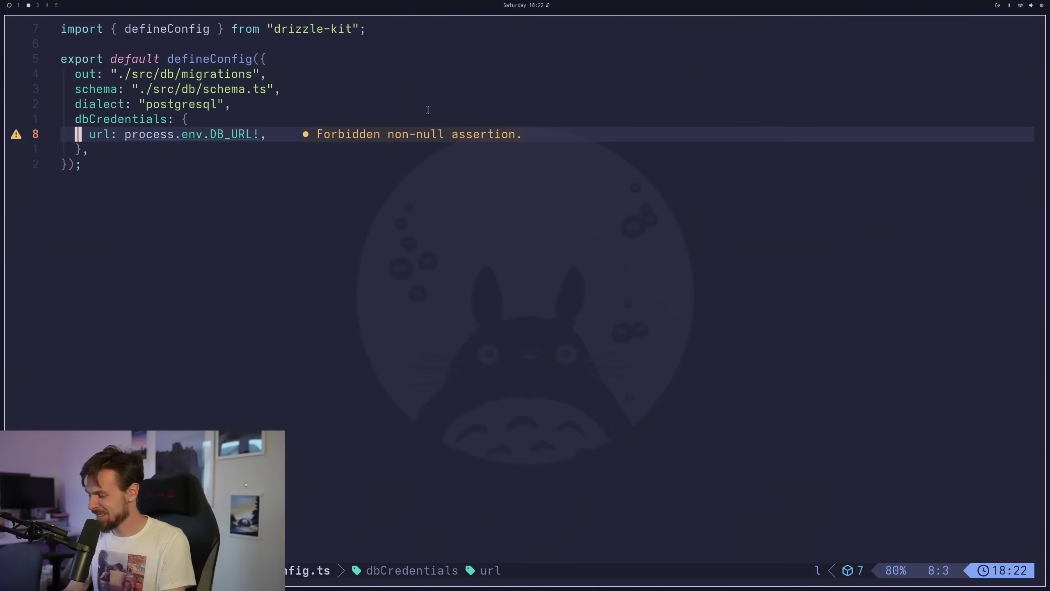
{"action": "key", "text": "super+ctrl+shift+space"}
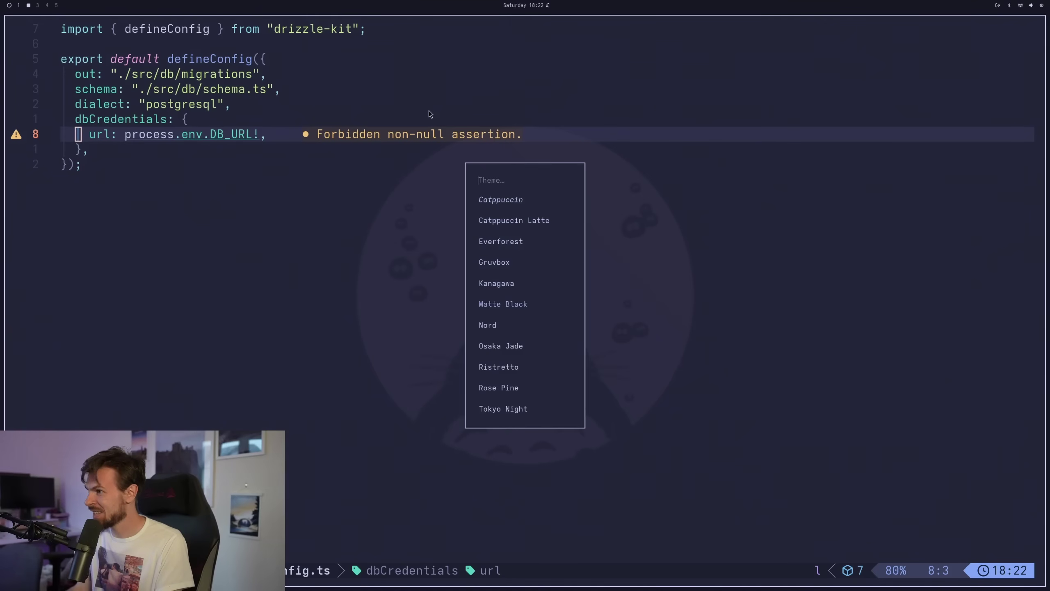
Apply the Matte Black theme, then switch to a grey-green theme
{"action": "key", "text": "Down"}
{"action": "key", "text": "Return"}
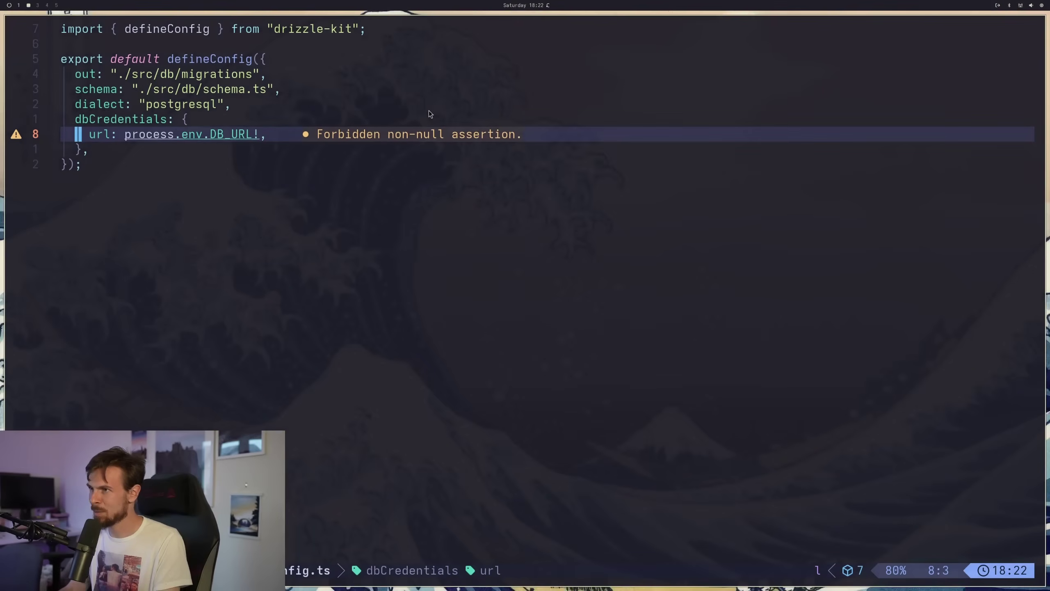
{"action": "key", "text": "super+ctrl+shift+space"}
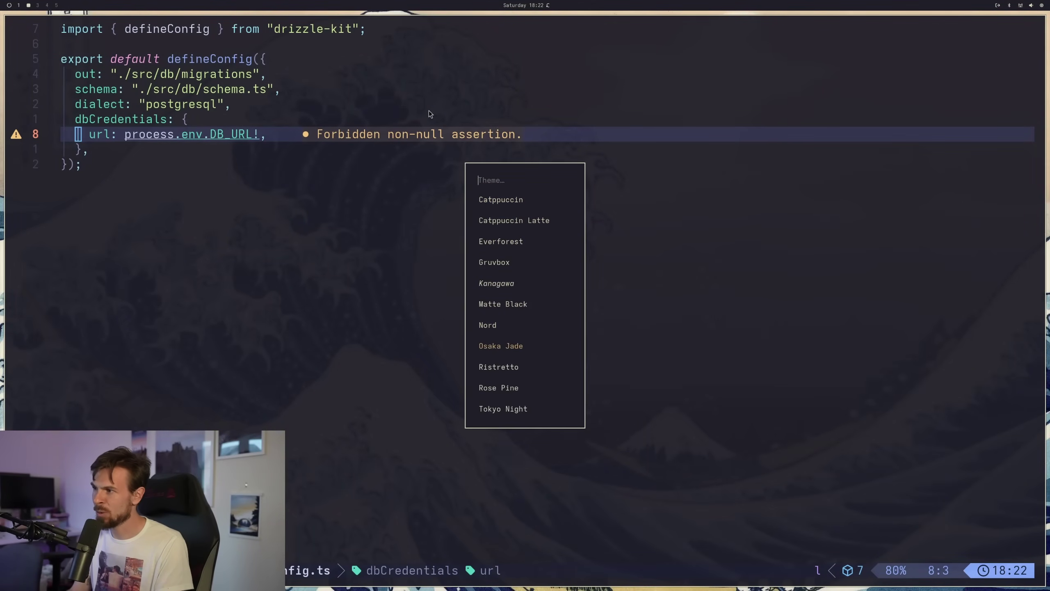
{"action": "key", "text": "Return"}
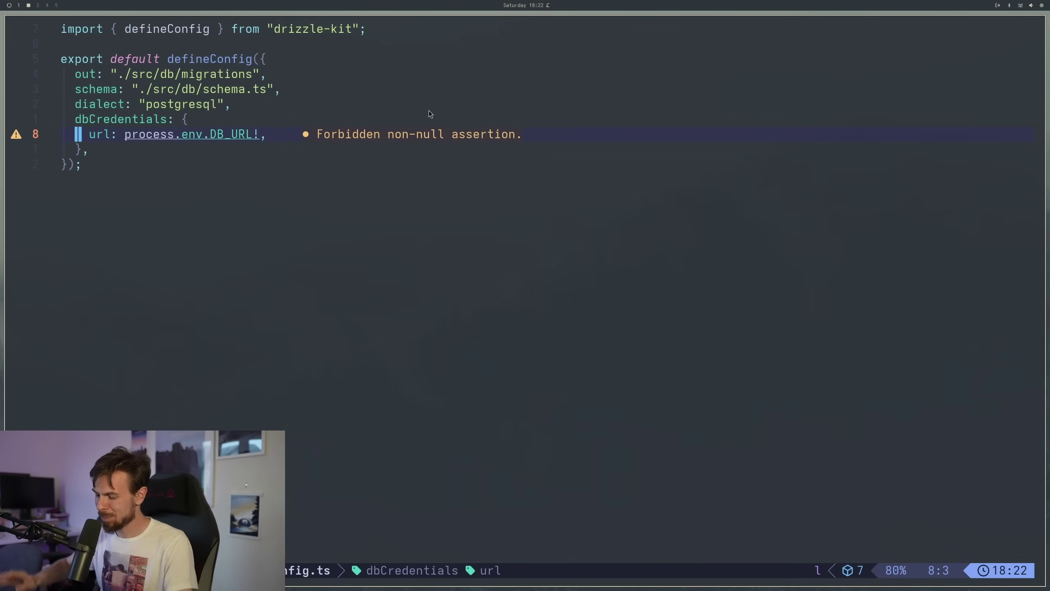
Switch back to the purple Totoro theme and launch LazyGit with leader g g
{"action": "key", "text": "super+ctrl+shift+space"}
{"action": "key", "text": "Return"}
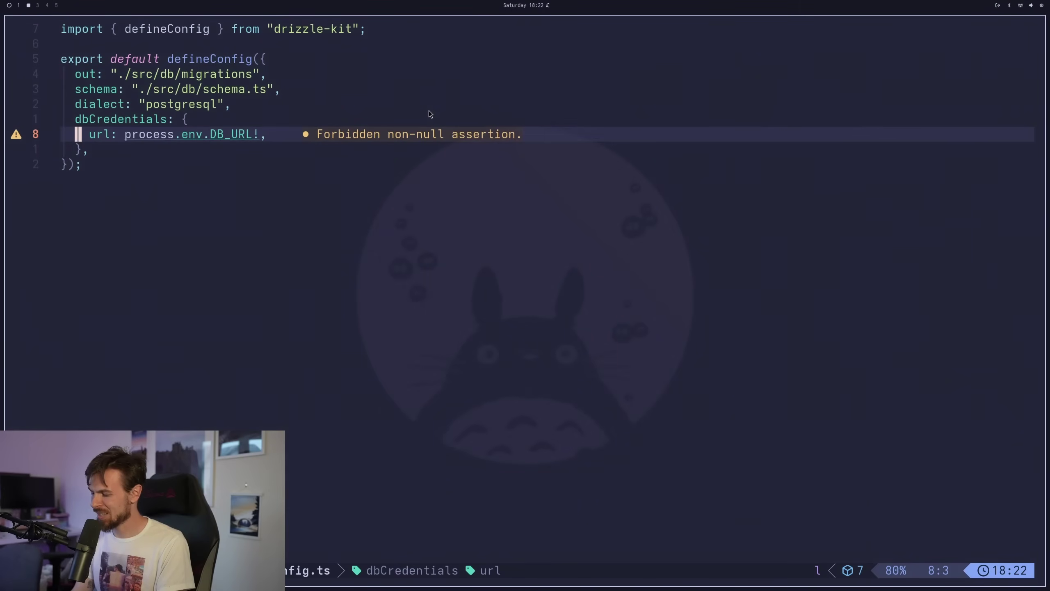
{"action": "key", "text": "space"}
{"action": "key", "text": "g"}
{"action": "key", "text": "g"}
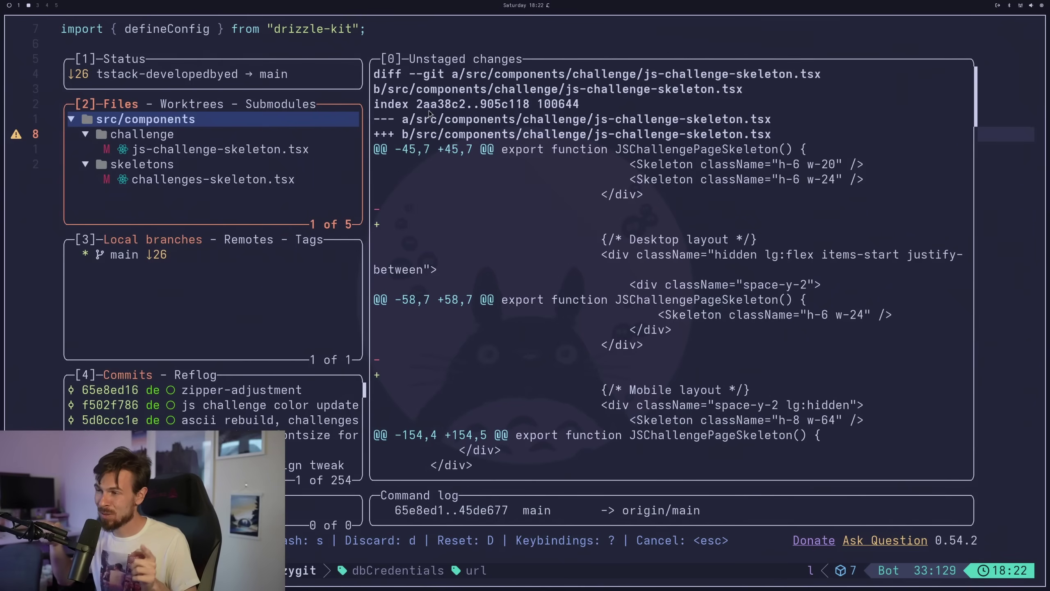
Browse the local branches and recent commits, viewing the zipper-adjustment commit's changes
{"action": "key", "text": "Down"}
{"action": "key", "text": "Down"}
{"action": "key", "text": "3"}
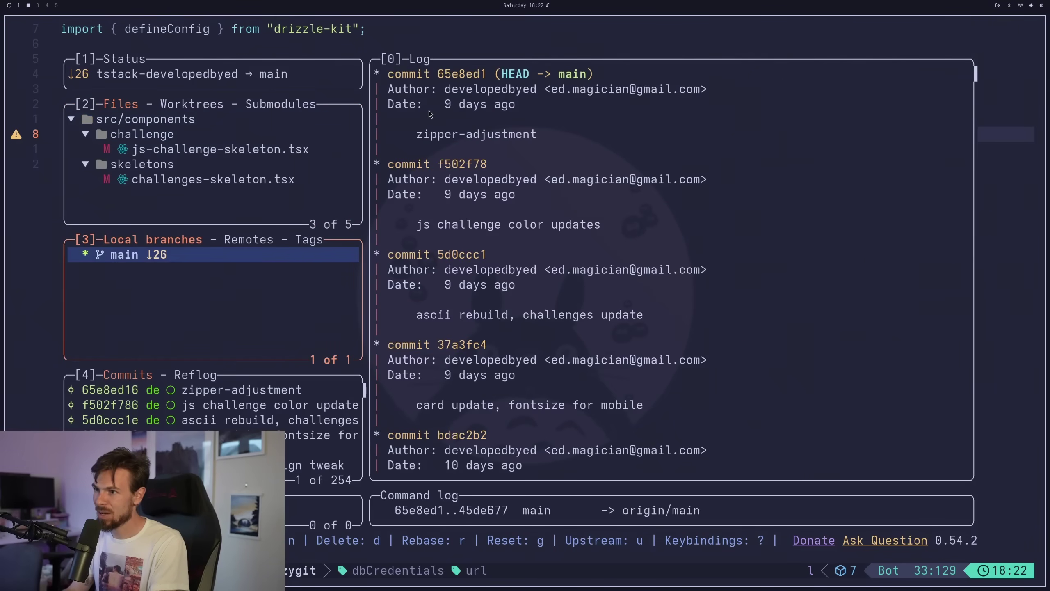
{"action": "key", "text": "4"}
{"action": "key", "text": "Down"}
{"action": "key", "text": "Down"}
{"action": "key", "text": "Down"}
{"action": "key", "text": "Down"}
{"action": "key", "text": "Up"}
{"action": "key", "text": "Up"}
{"action": "key", "text": "Up"}
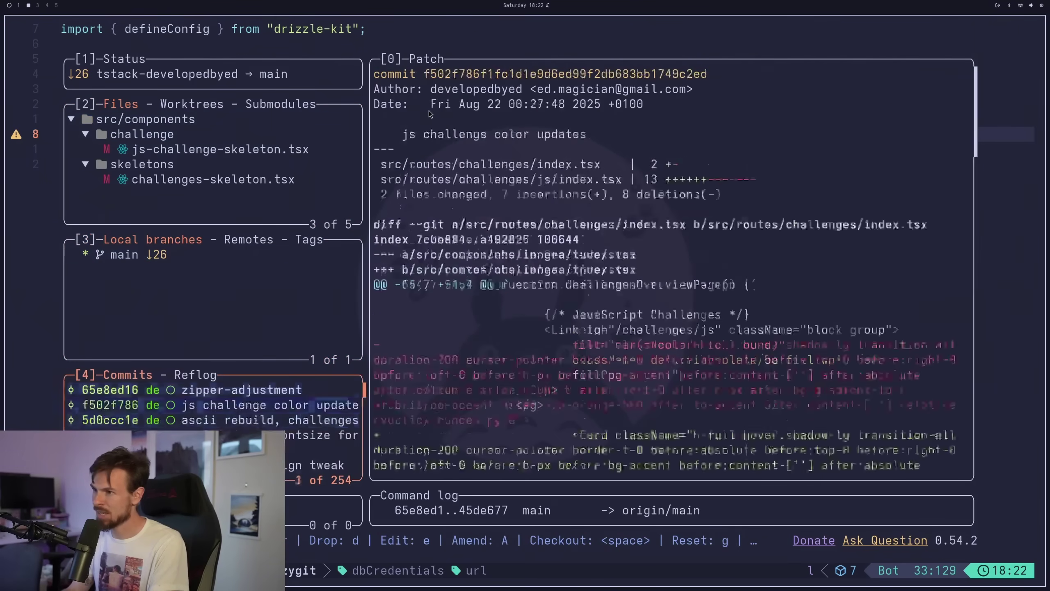
{"action": "key", "text": "Up"}
{"action": "key", "text": "2"}
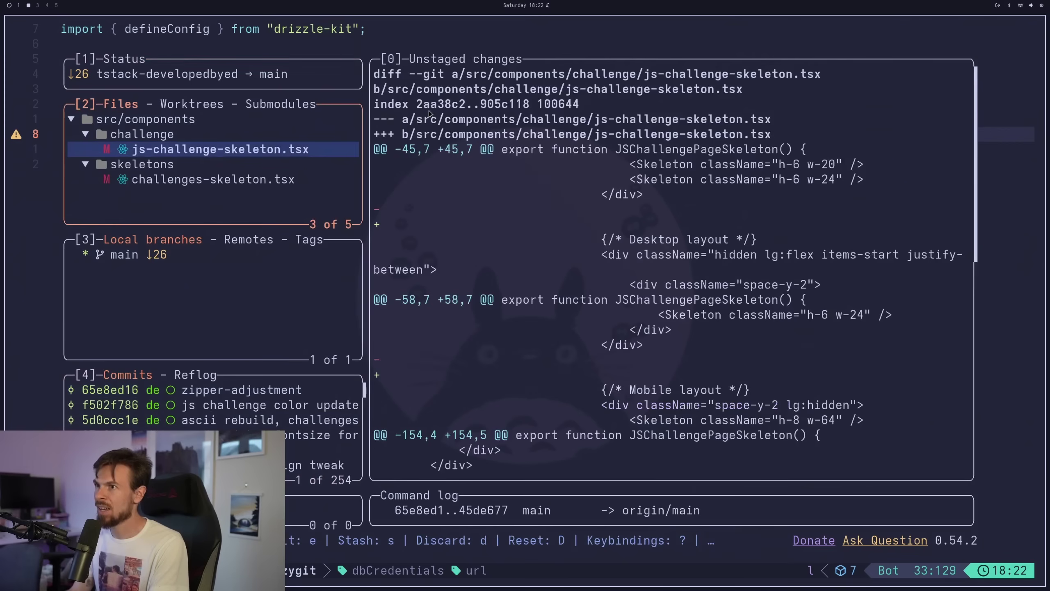
Stage all changes, stash them with the message 'trash', and confirm the stash
{"action": "key", "text": "a"}
{"action": "key", "text": "c"}
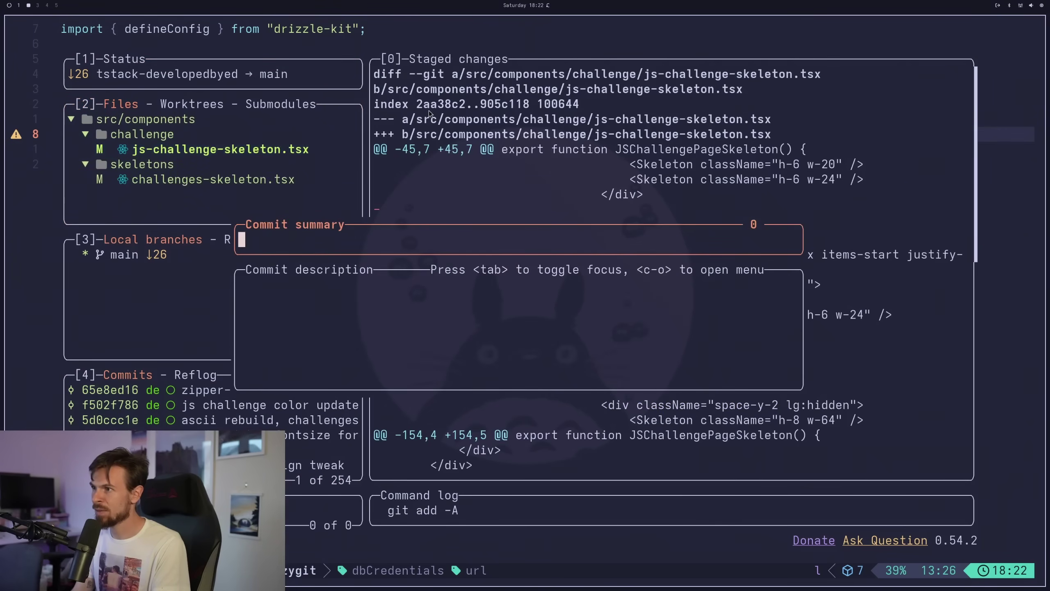
{"action": "key", "text": "Escape"}
{"action": "key", "text": "Up"}
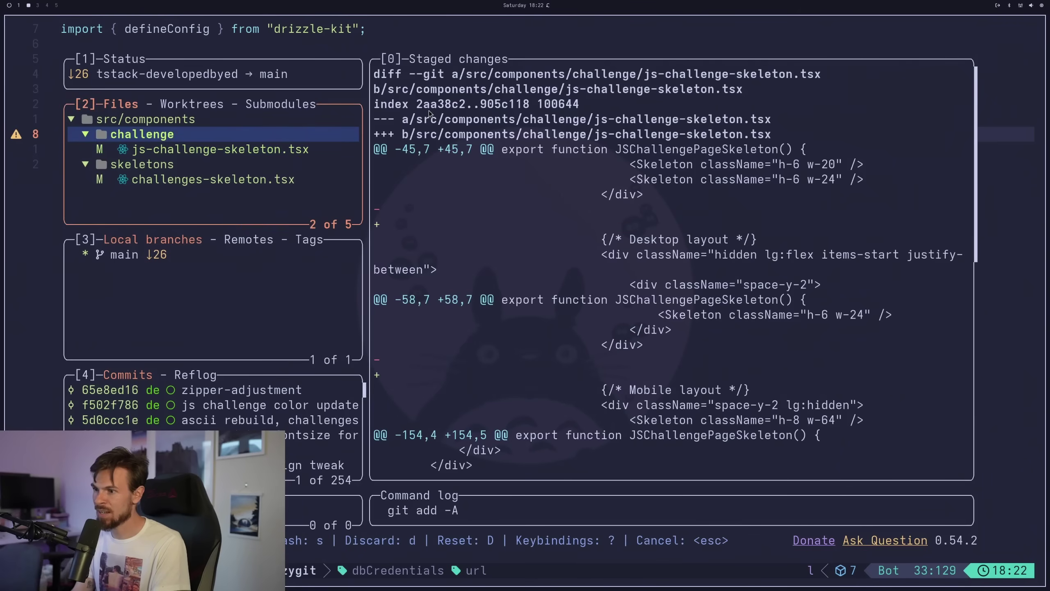
{"action": "key", "text": "s"}
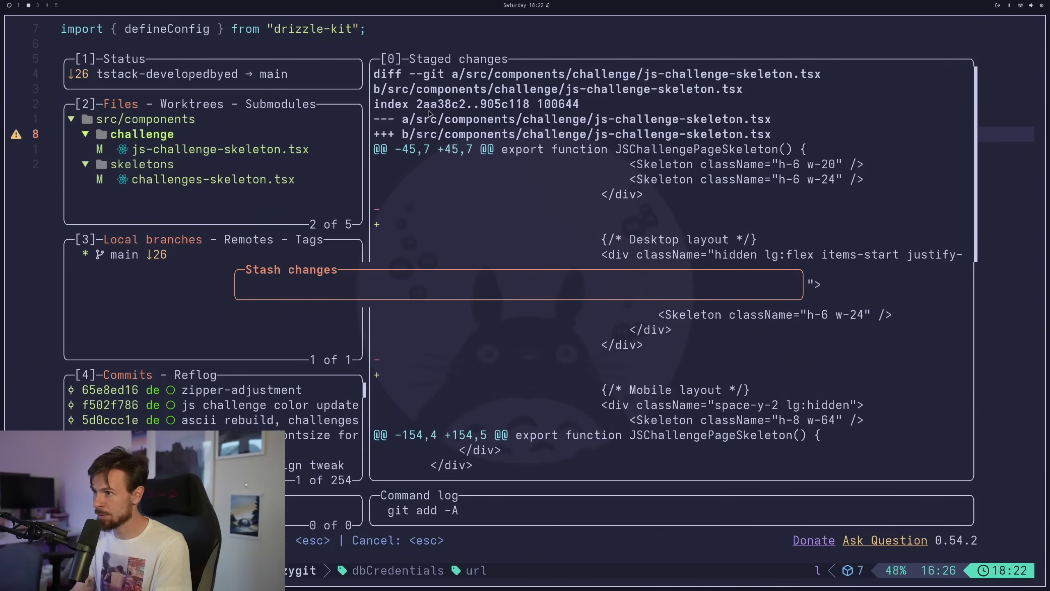
{"action": "type", "text": "trash"}
{"action": "key", "text": "Return"}
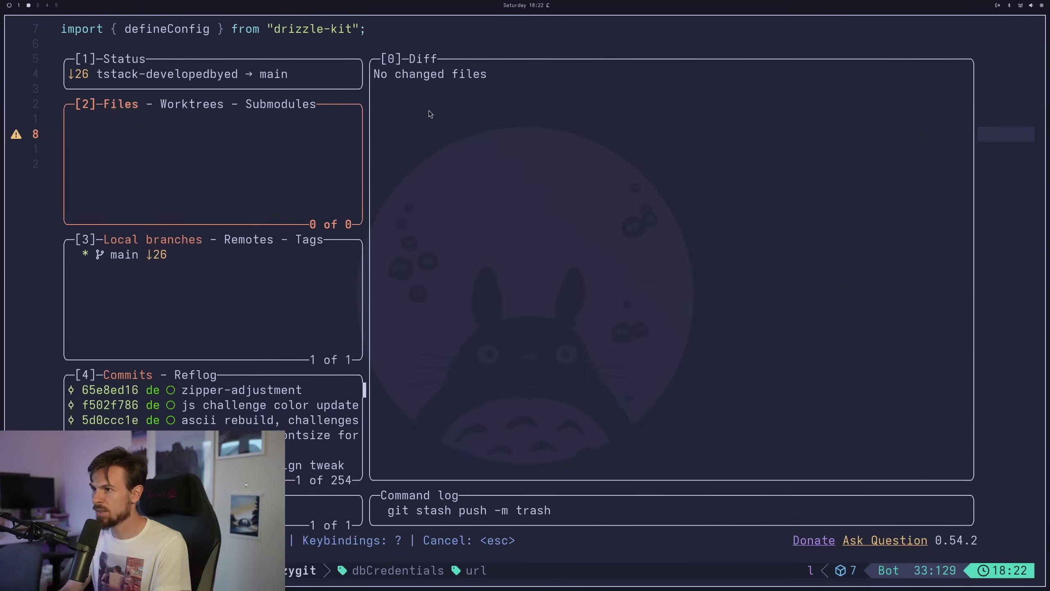
{"action": "key", "text": "5"}
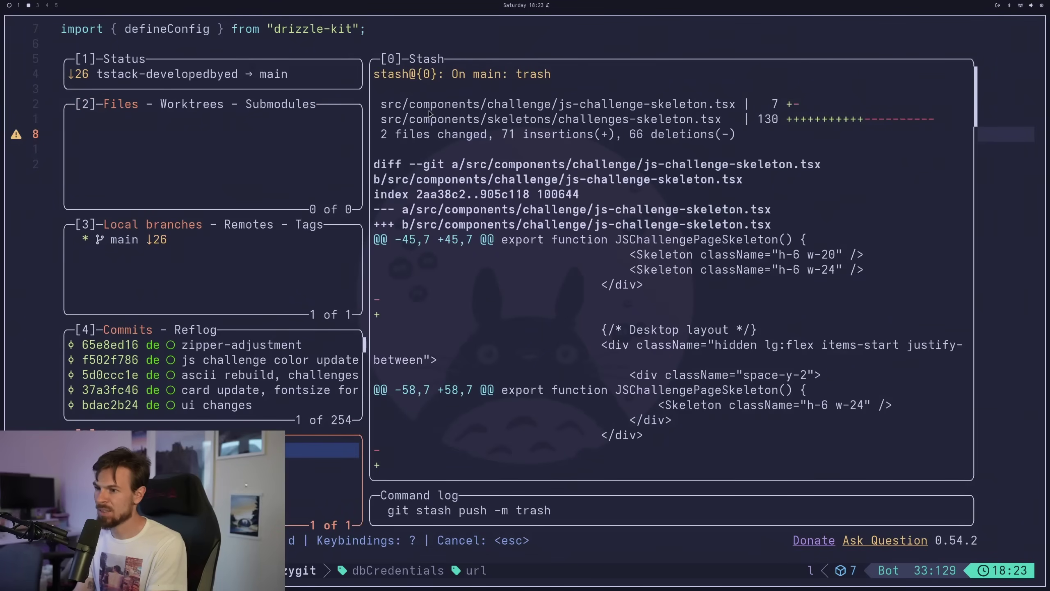
{"action": "key", "text": "1"}
{"action": "key", "text": "2"}
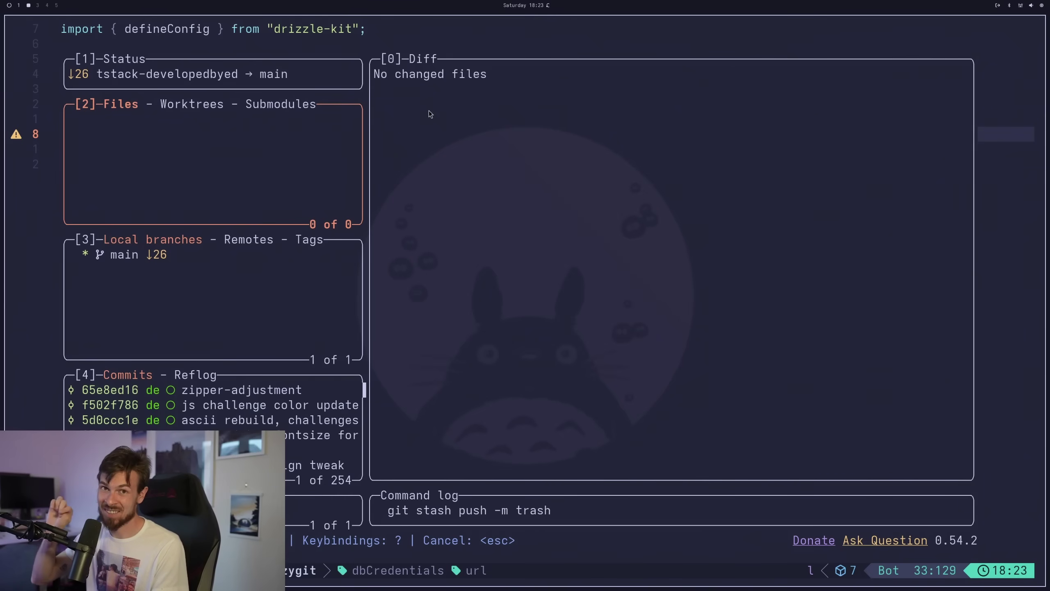
Quit LazyGit, exit Neovim with :q, and close the Alacritty terminal window
{"action": "key", "text": "q"}
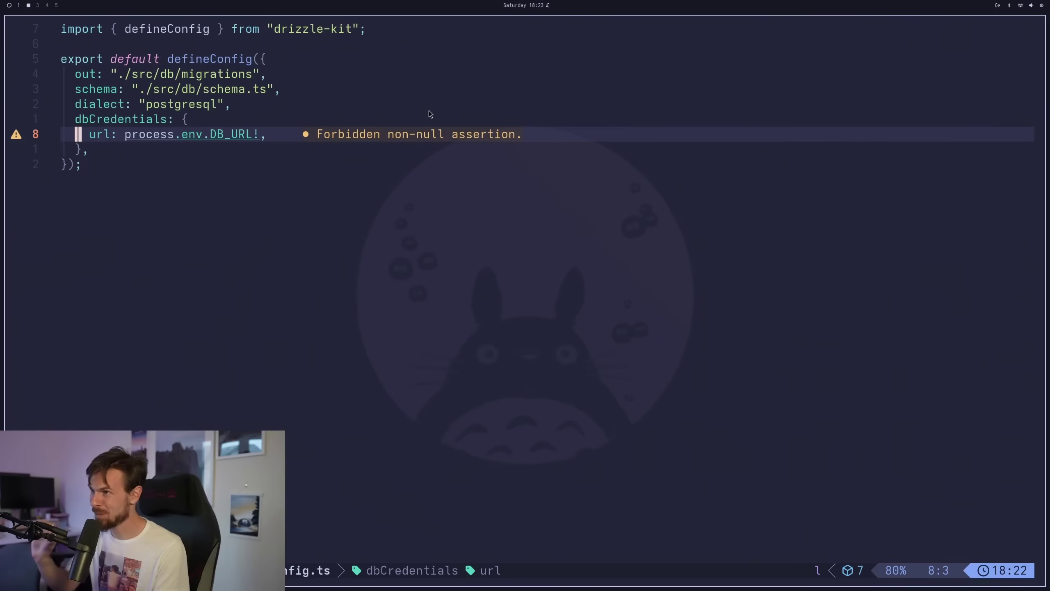
{"action": "key", "text": "colon"}
{"action": "type", "text": "q"}
{"action": "key", "text": "Return"}
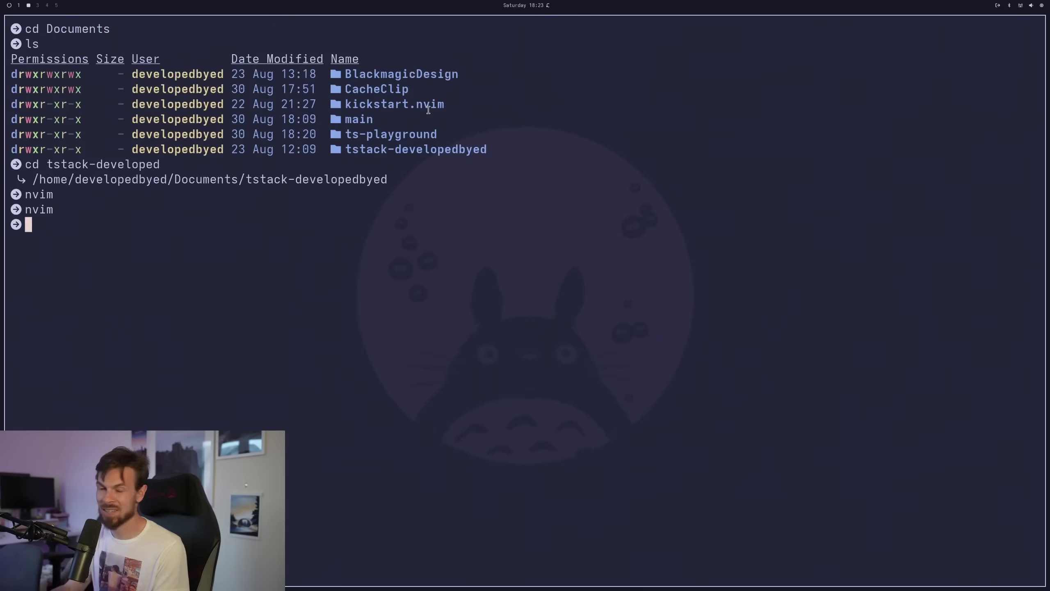
{"action": "key", "text": "ctrl+d"}
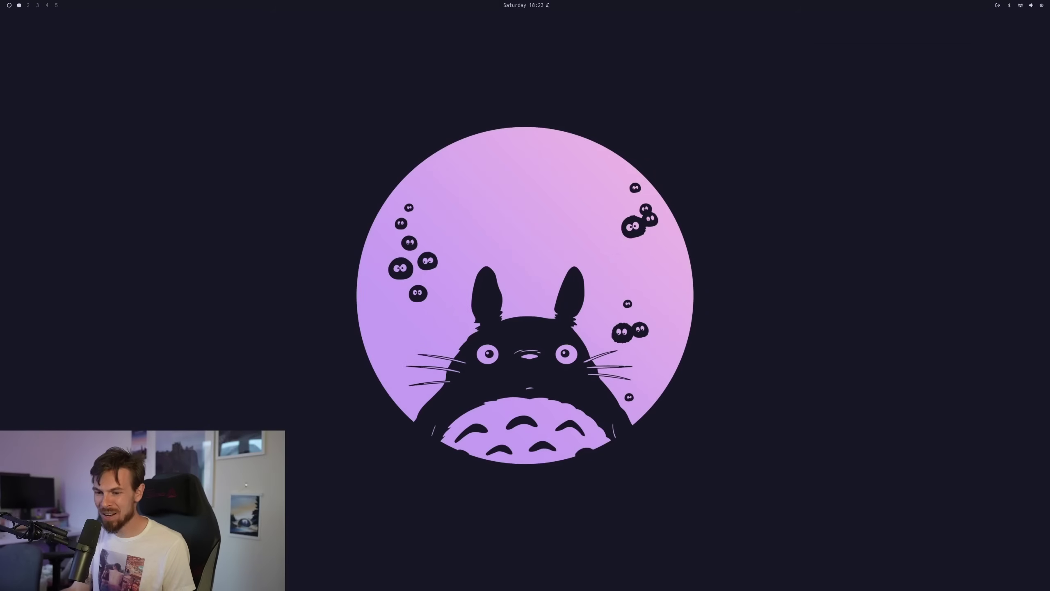